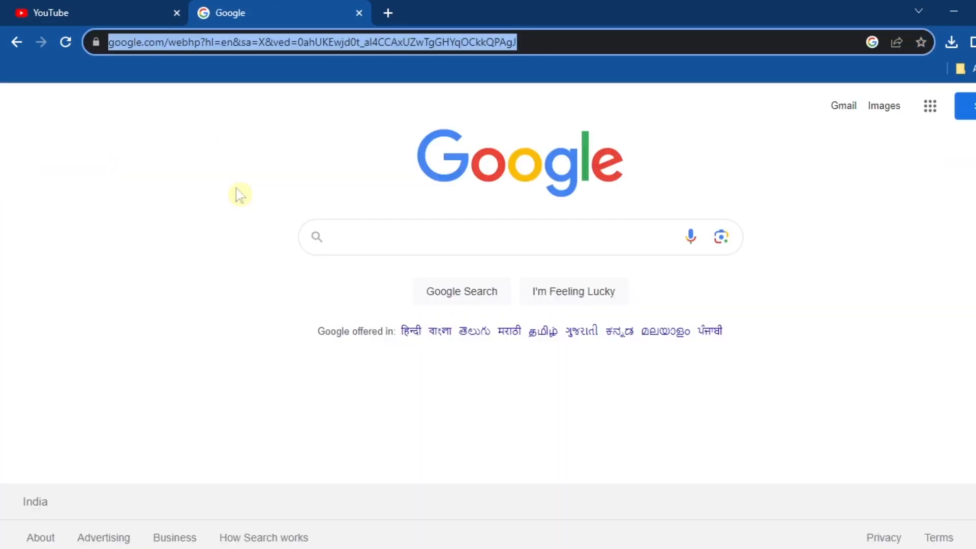
Load scholarship.jih.org.in in Chrome to reach the JIH Markaz Scholarship Portal home page
{"action": "type", "text": "scholarship.ji"}
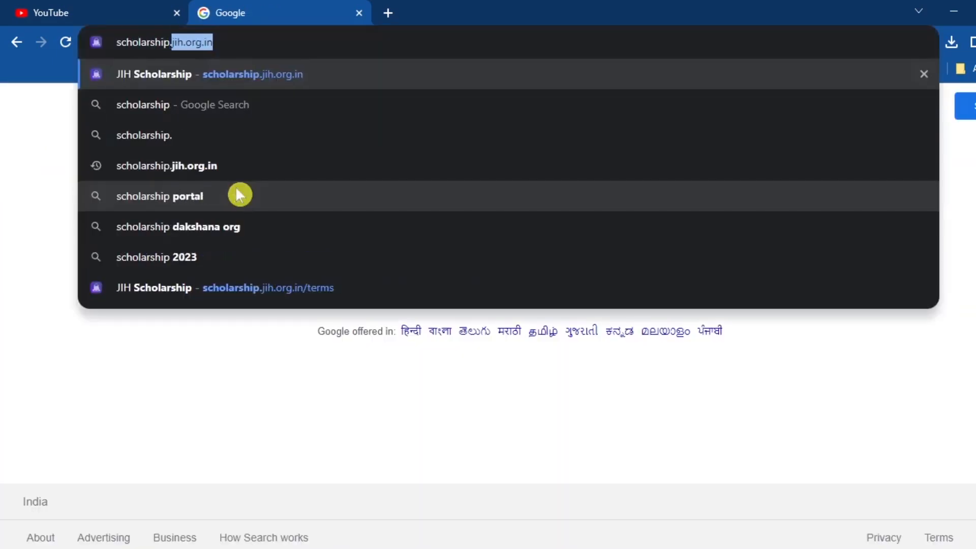
{"action": "type", "text": "h.org.in"}
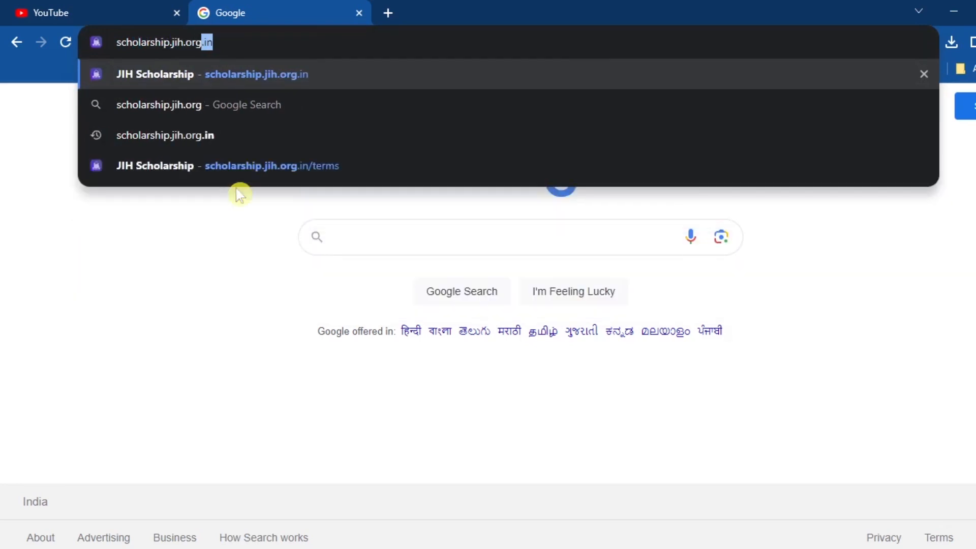
{"action": "key", "text": "Return"}
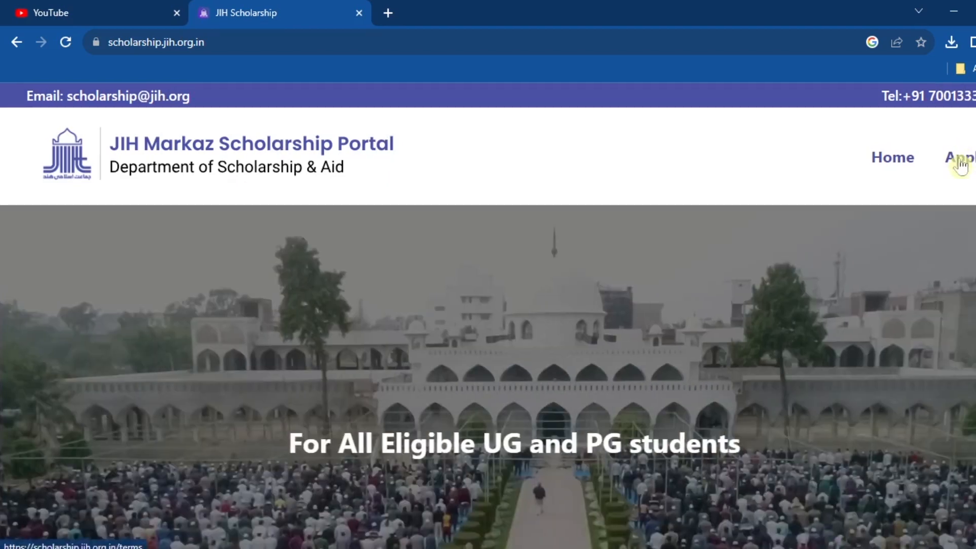
Open the Apply terms page and scroll to the list of required application details
{"action": "left_click", "coordinate": [965, 165]}
{"action": "scroll", "coordinate": [506, 277], "scroll_direction": "down", "scroll_amount": 3}
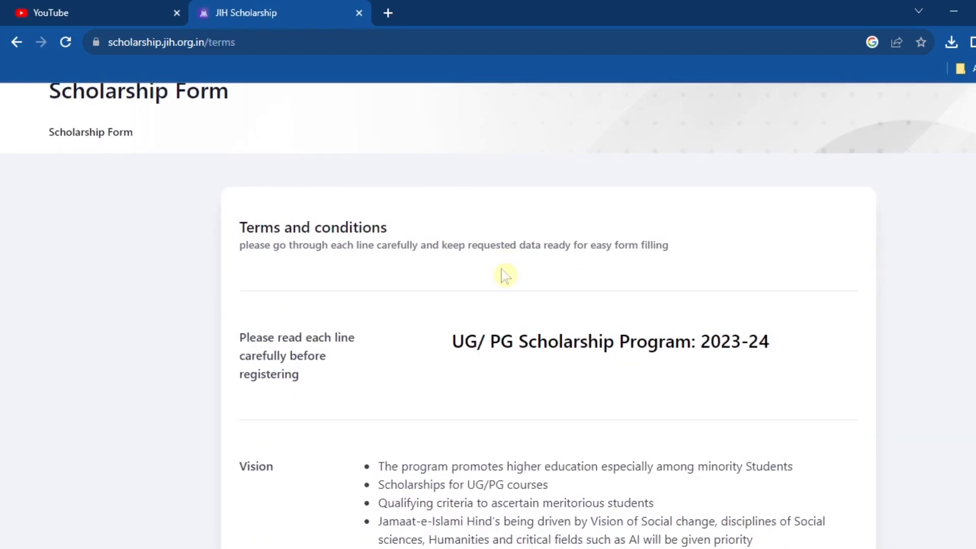
{"action": "scroll", "coordinate": [501, 278], "scroll_direction": "down", "scroll_amount": 7}
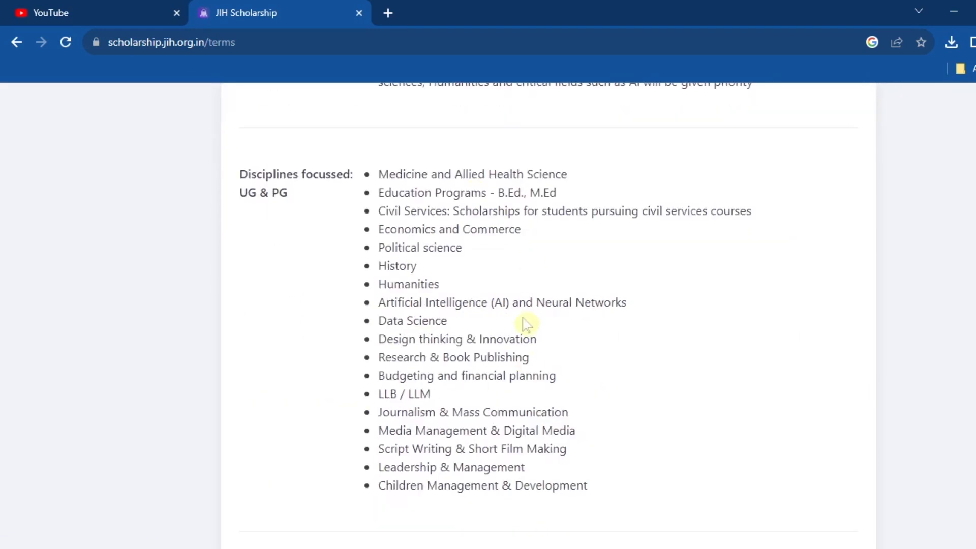
{"action": "scroll", "coordinate": [530, 342], "scroll_direction": "down", "scroll_amount": 8}
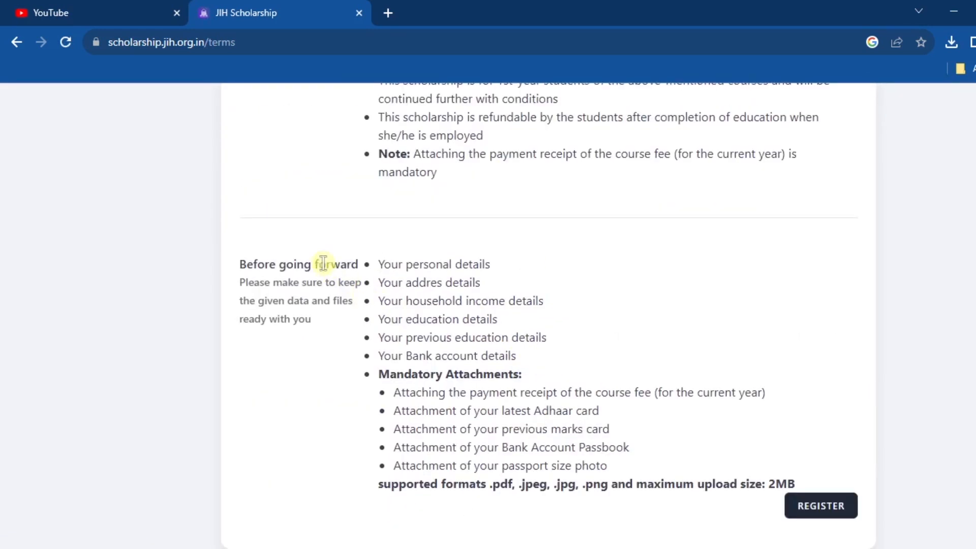
{"action": "left_click_drag", "start_coordinate": [319, 264], "coordinate": [371, 311]}
{"action": "left_click", "coordinate": [325, 319]}
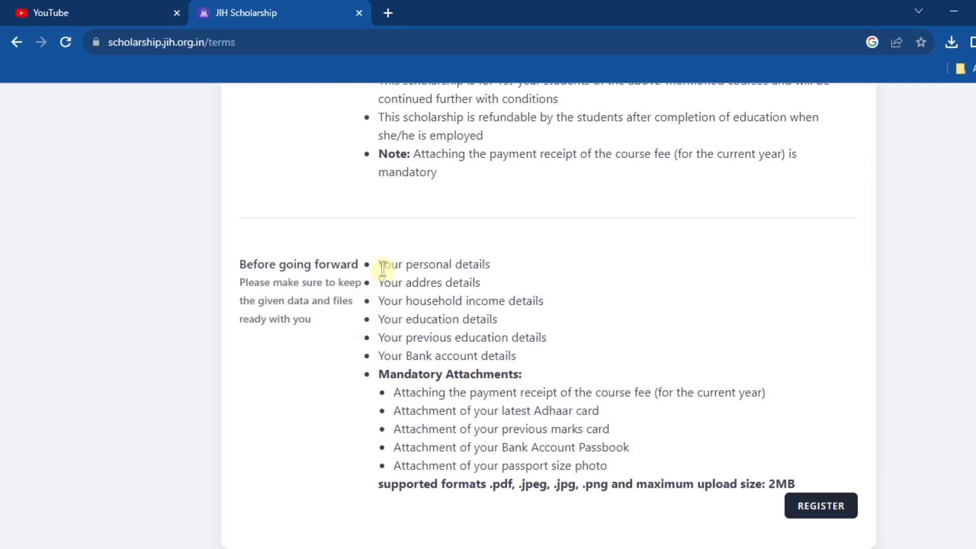
{"action": "left_click_drag", "start_coordinate": [384, 264], "coordinate": [550, 354]}
{"action": "left_click", "coordinate": [488, 286]}
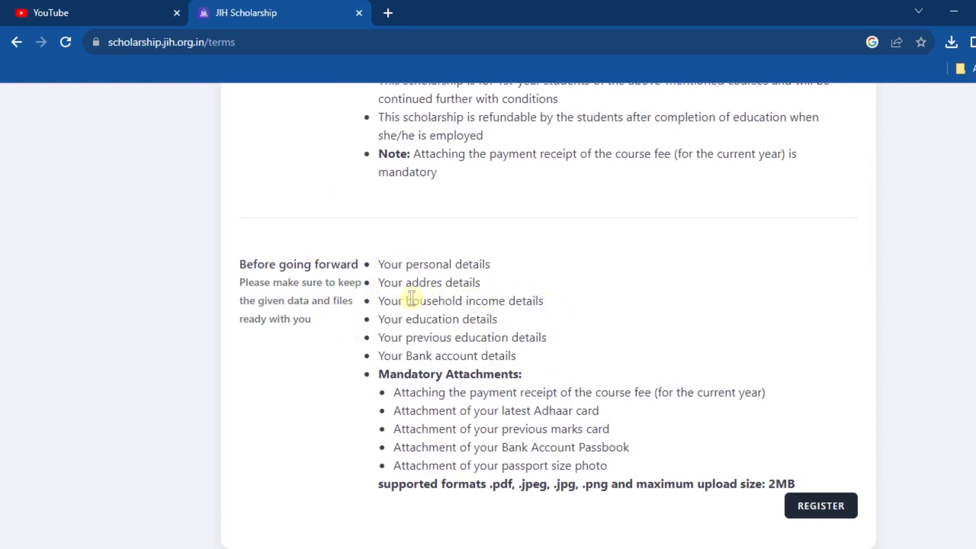
Review the income, education, bank and attachment requirements, then continue to REGISTER
{"action": "left_click_drag", "start_coordinate": [385, 301], "coordinate": [560, 301]}
{"action": "left_click_drag", "start_coordinate": [412, 318], "coordinate": [499, 322]}
{"action": "left_click_drag", "start_coordinate": [423, 338], "coordinate": [507, 338]}
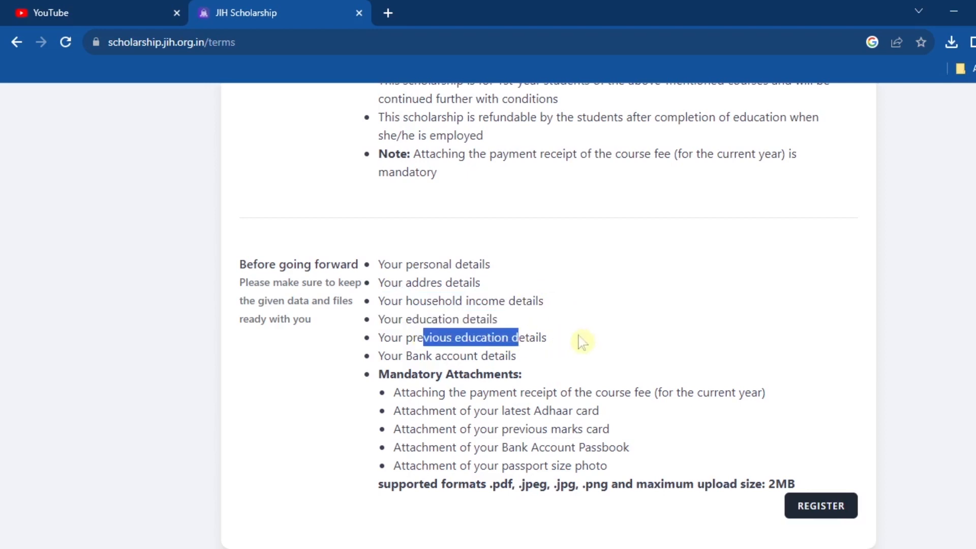
{"action": "left_click", "coordinate": [560, 348]}
{"action": "left_click_drag", "start_coordinate": [441, 356], "coordinate": [519, 357]}
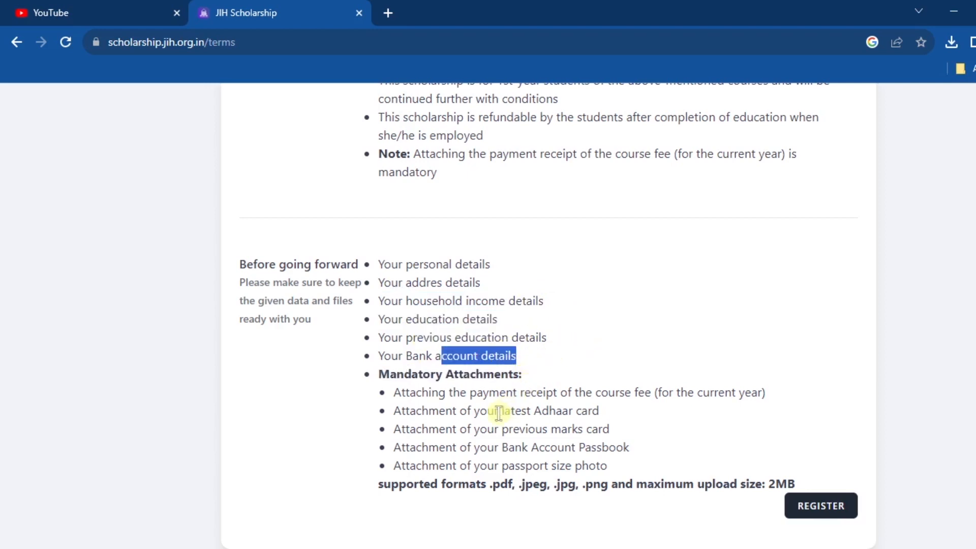
{"action": "left_click_drag", "start_coordinate": [512, 393], "coordinate": [625, 393]}
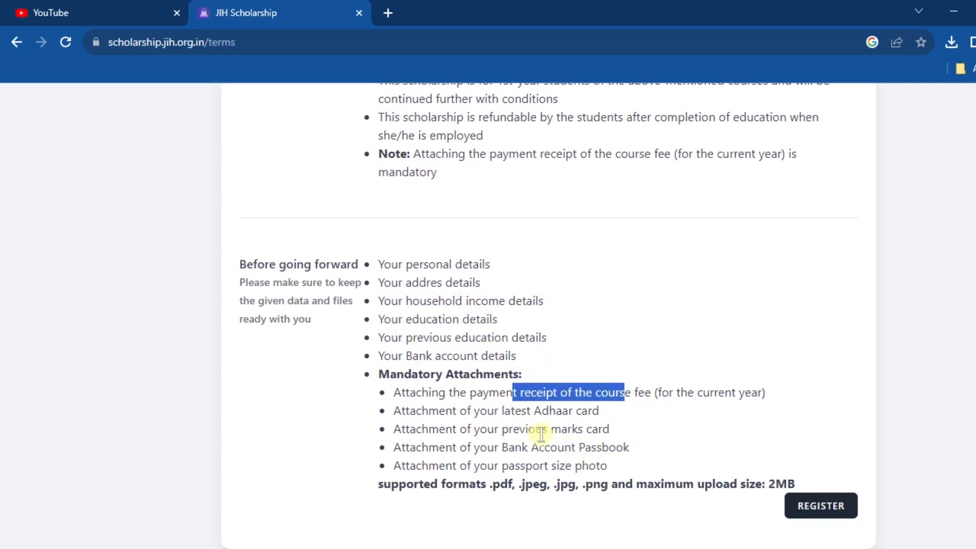
{"action": "left_click_drag", "start_coordinate": [522, 432], "coordinate": [593, 431]}
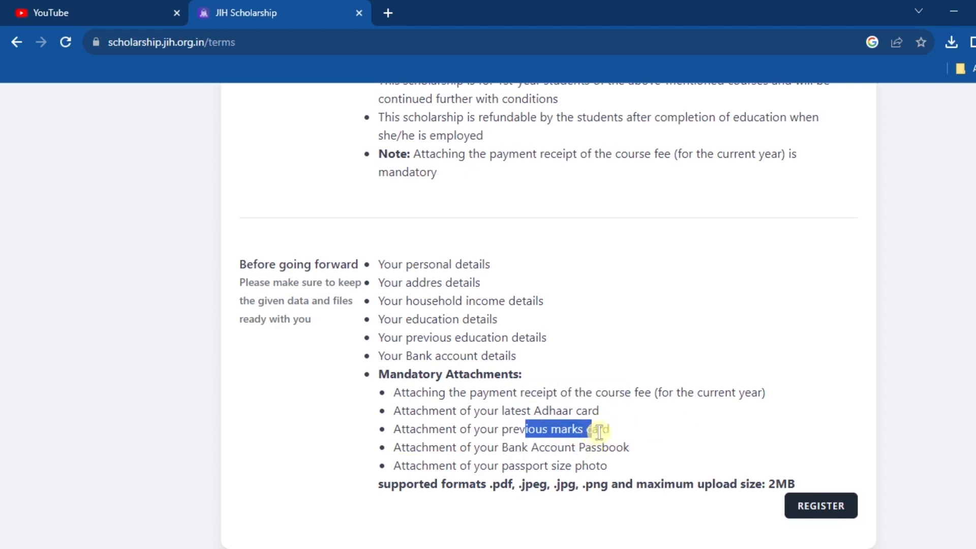
{"action": "left_click", "coordinate": [534, 449]}
{"action": "left_click_drag", "start_coordinate": [534, 449], "coordinate": [628, 446]}
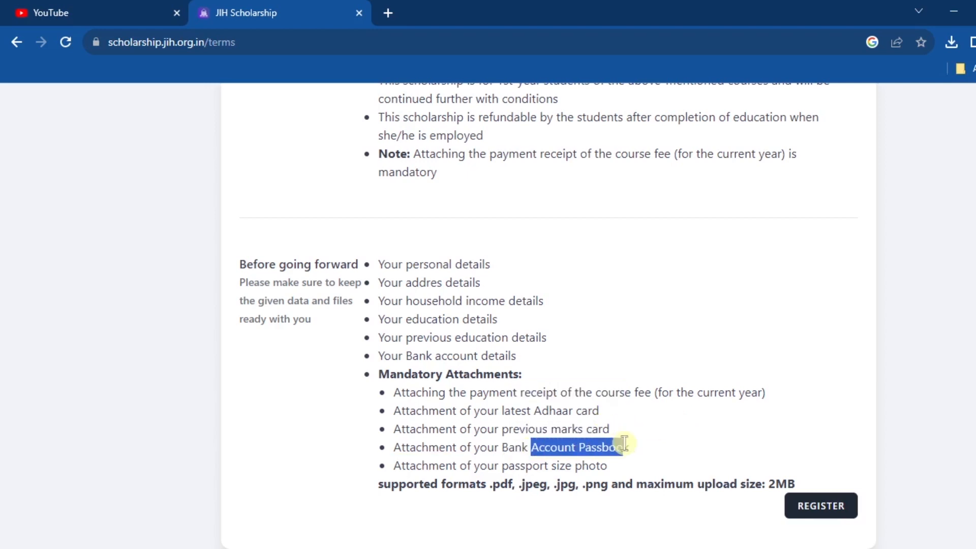
{"action": "left_click", "coordinate": [527, 477]}
{"action": "left_click", "coordinate": [823, 507]}
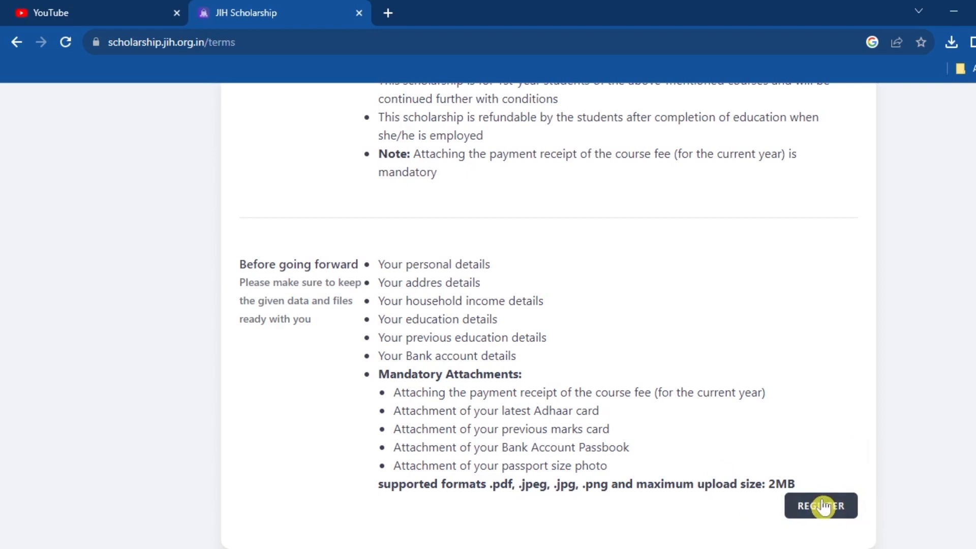
{"action": "left_click", "coordinate": [824, 507]}
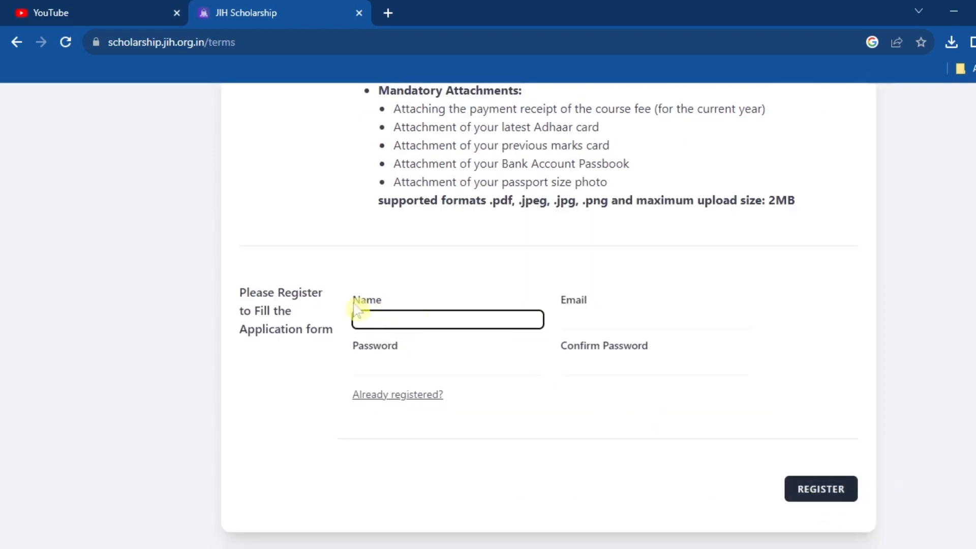
Register with the applicant's name, e-mail and a confirmed password to reach the Personal Details form
{"action": "left_click_drag", "start_coordinate": [356, 301], "coordinate": [414, 303]}
{"action": "left_click", "coordinate": [403, 321]}
{"action": "key", "text": "Tab"}
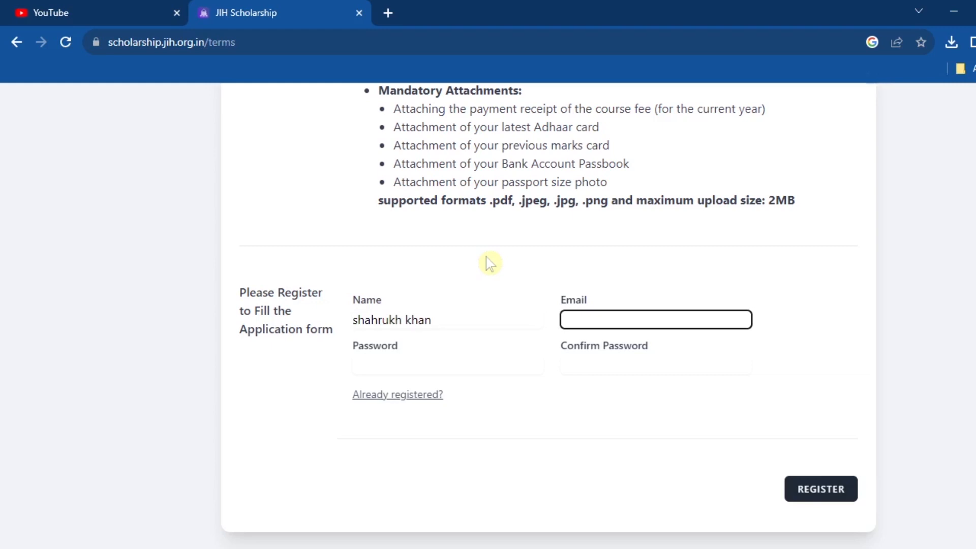
{"action": "key", "text": "Tab"}
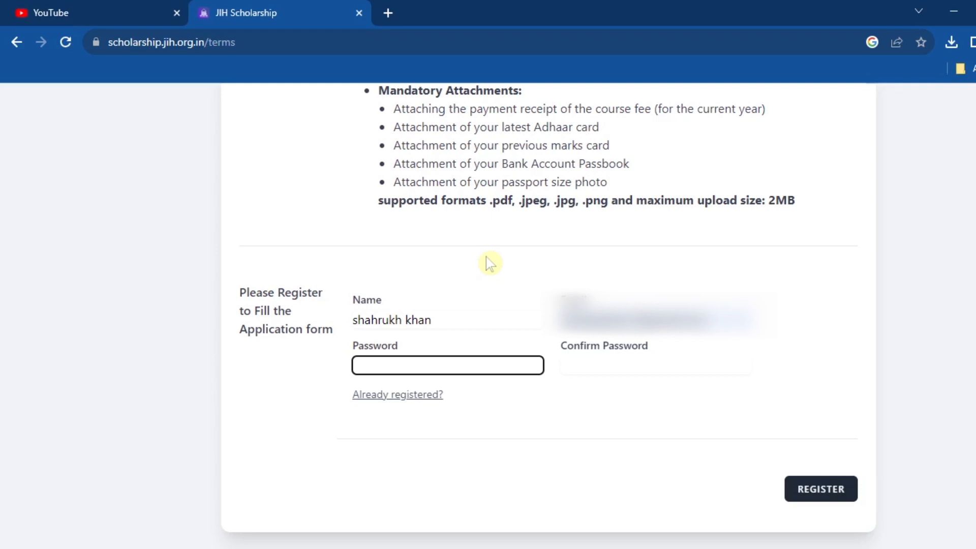
{"action": "type", "text": "••••••••"}
{"action": "key", "text": "Tab"}
{"action": "type", "text": "••••••••"}
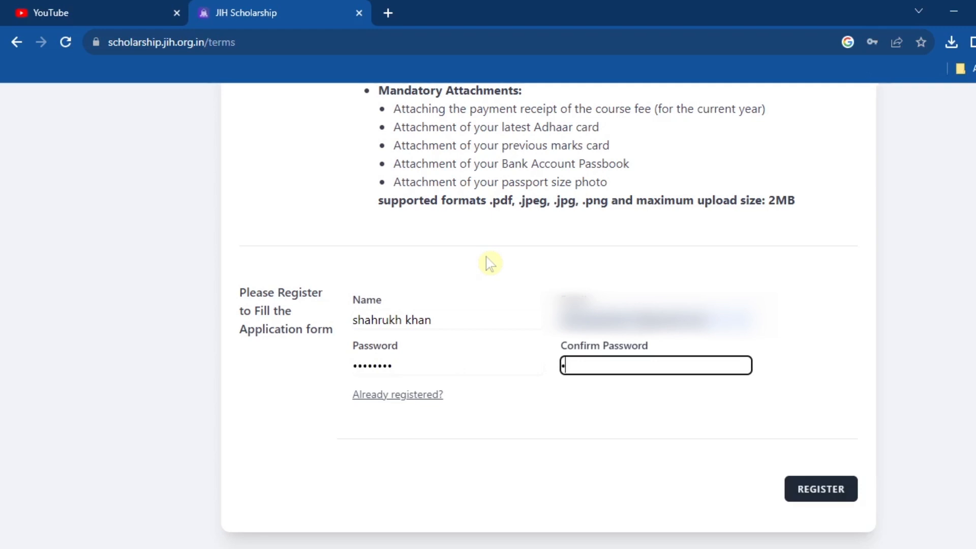
{"action": "left_click", "coordinate": [840, 496]}
{"action": "left_click", "coordinate": [438, 134]}
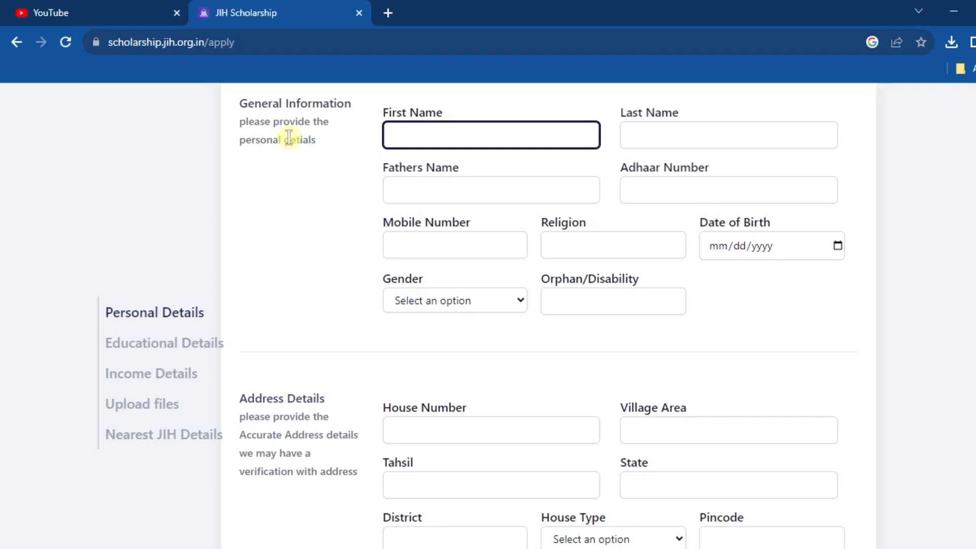
Enter the applicant's first and last name, father's name, Aadhaar number and religion ISLAM
{"action": "key", "text": "Tab"}
{"action": "key", "text": "Tab"}
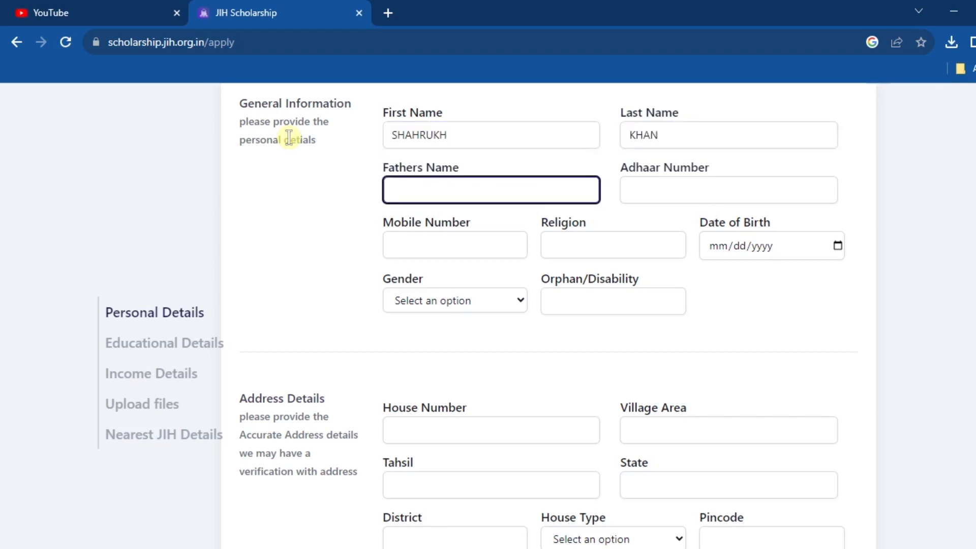
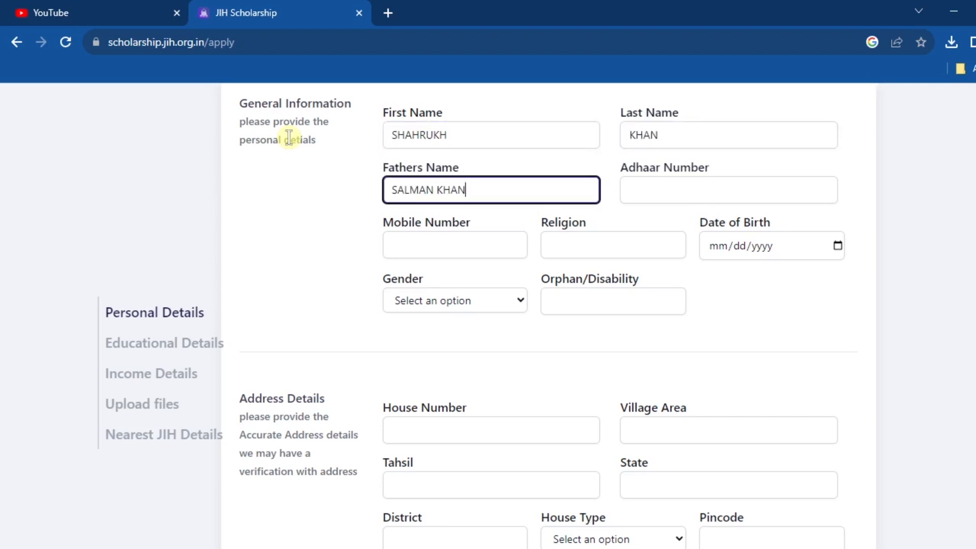
{"action": "key", "text": "Tab"}
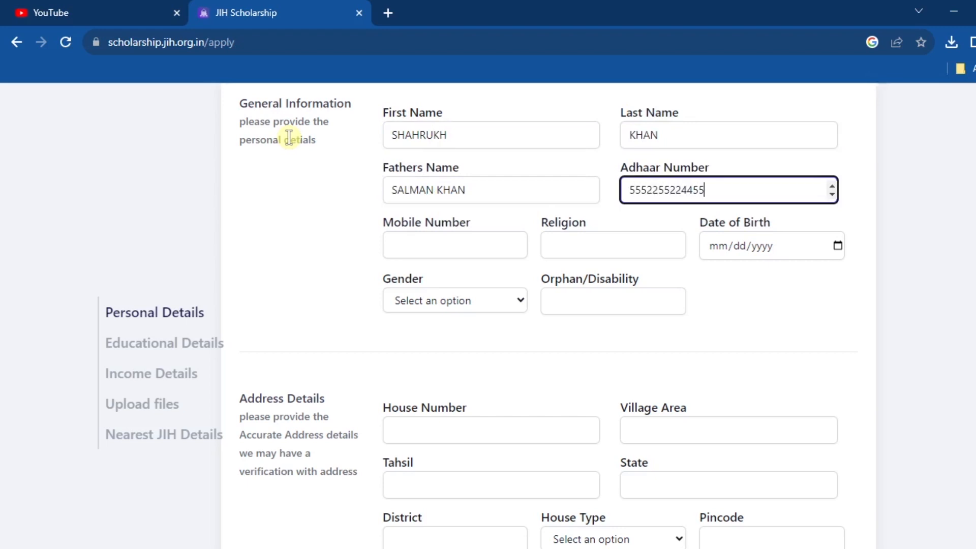
{"action": "key", "text": "Tab"}
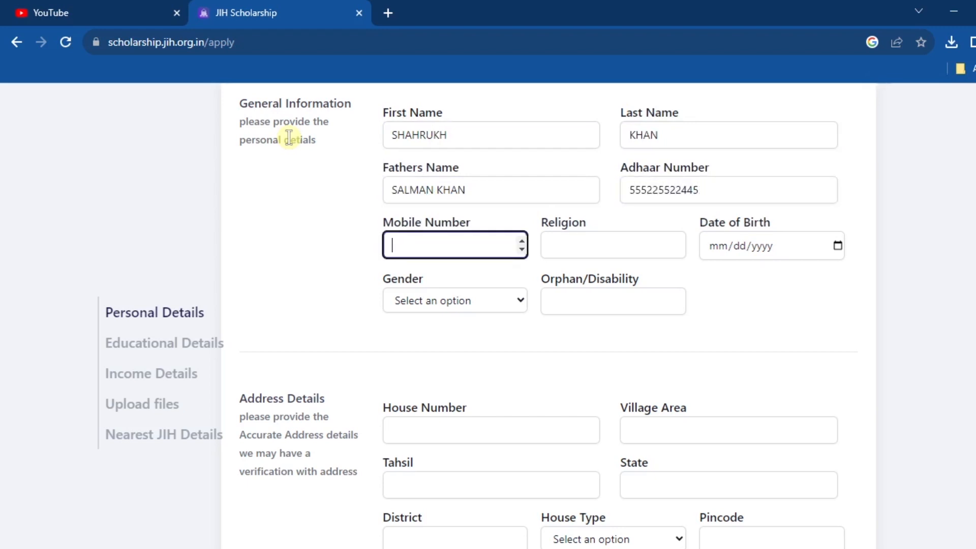
{"action": "key", "text": "Tab"}
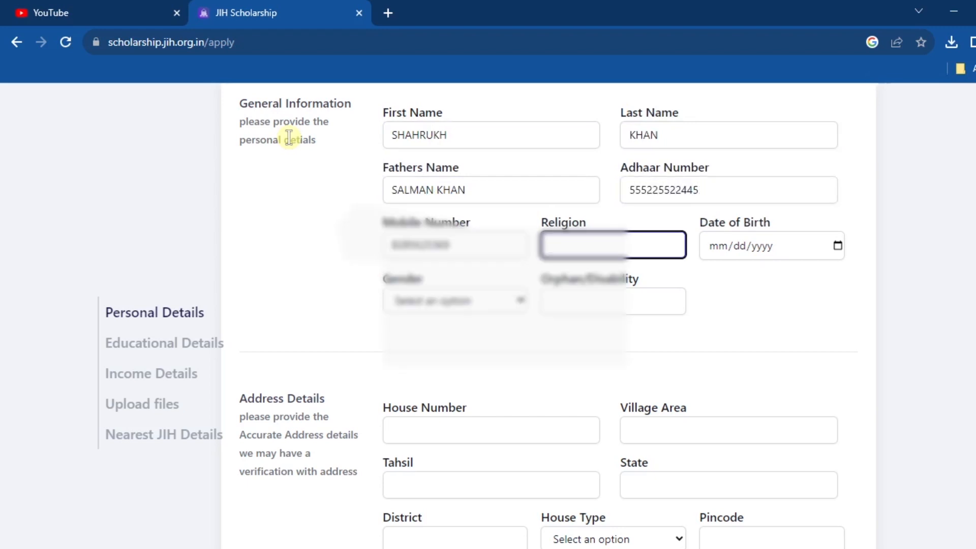
{"action": "key", "text": "Tab"}
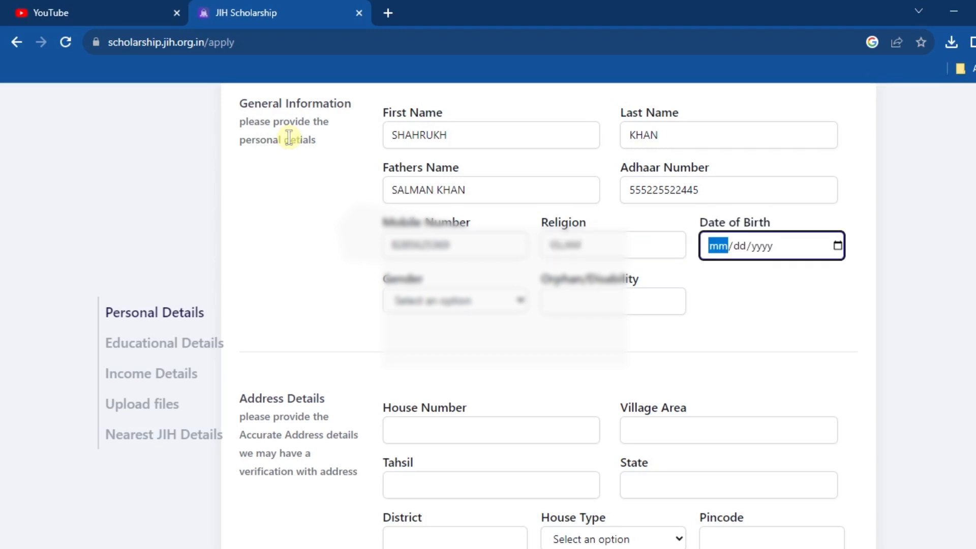
Open the date-of-birth calendar, set gender to Male, and clear the Orphan/Disability field
{"action": "left_click", "coordinate": [838, 246]}
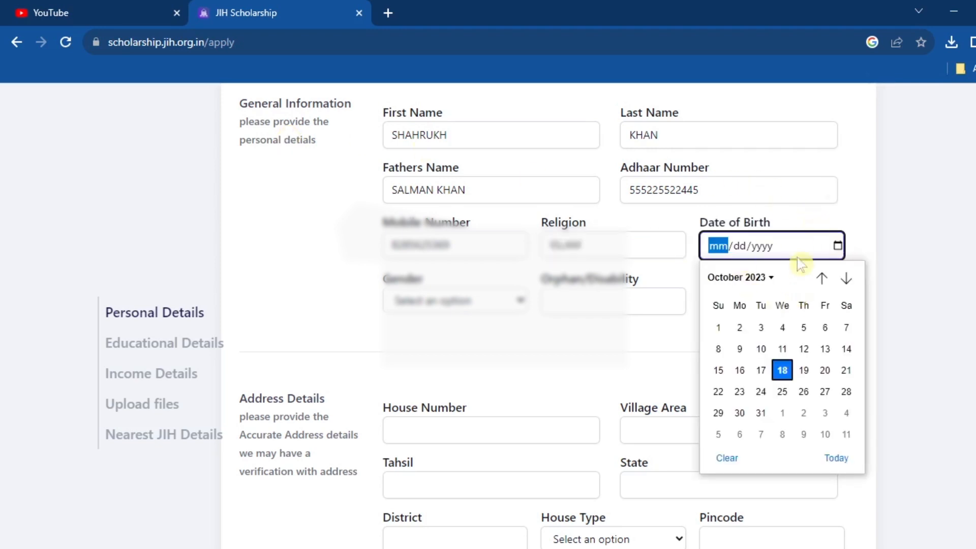
{"action": "left_click", "coordinate": [769, 279]}
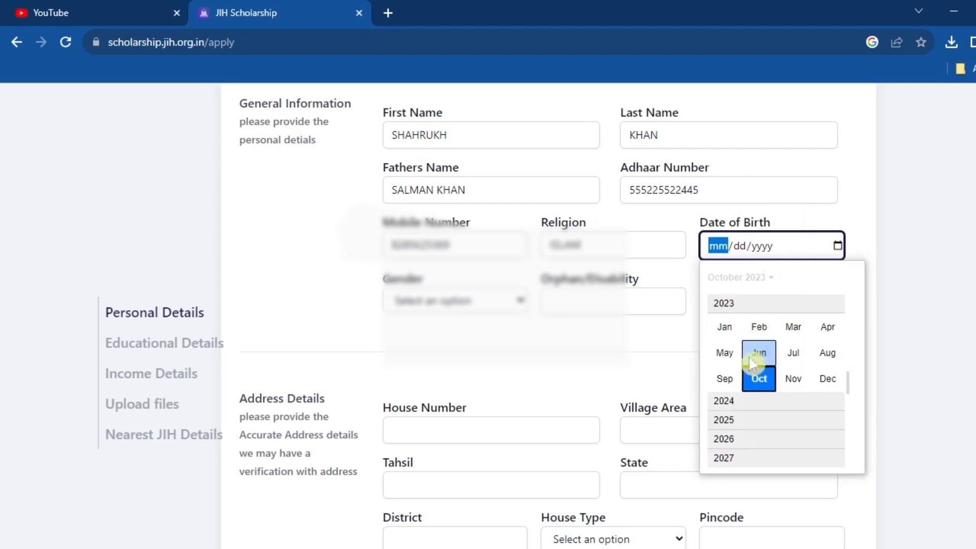
{"action": "scroll", "coordinate": [777, 414], "scroll_direction": "down", "scroll_amount": 1}
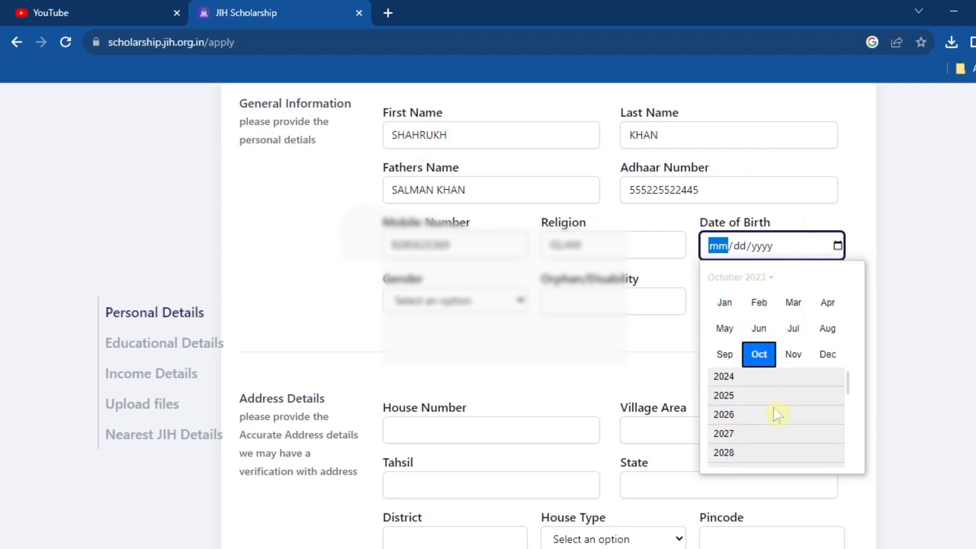
{"action": "left_click", "coordinate": [488, 302]}
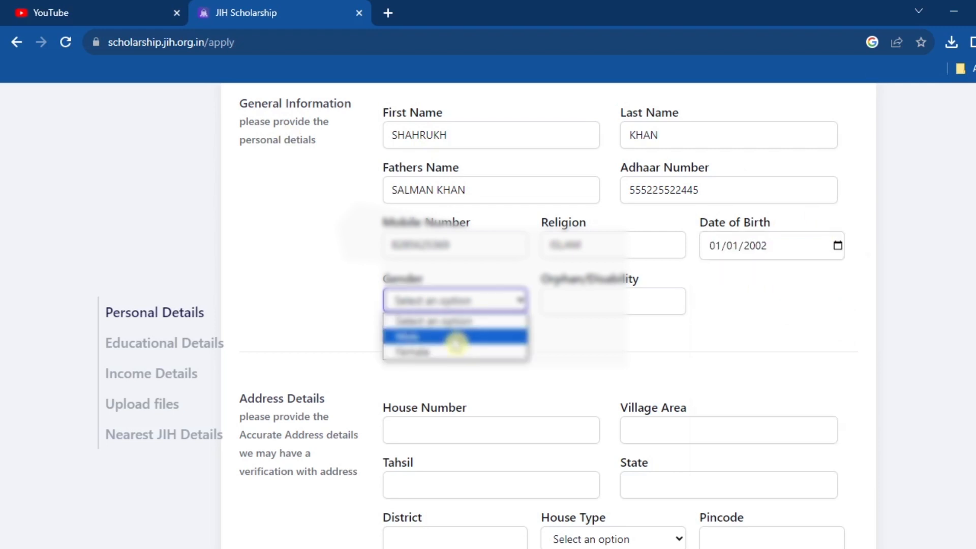
{"action": "left_click", "coordinate": [454, 337]}
{"action": "key", "text": "Tab"}
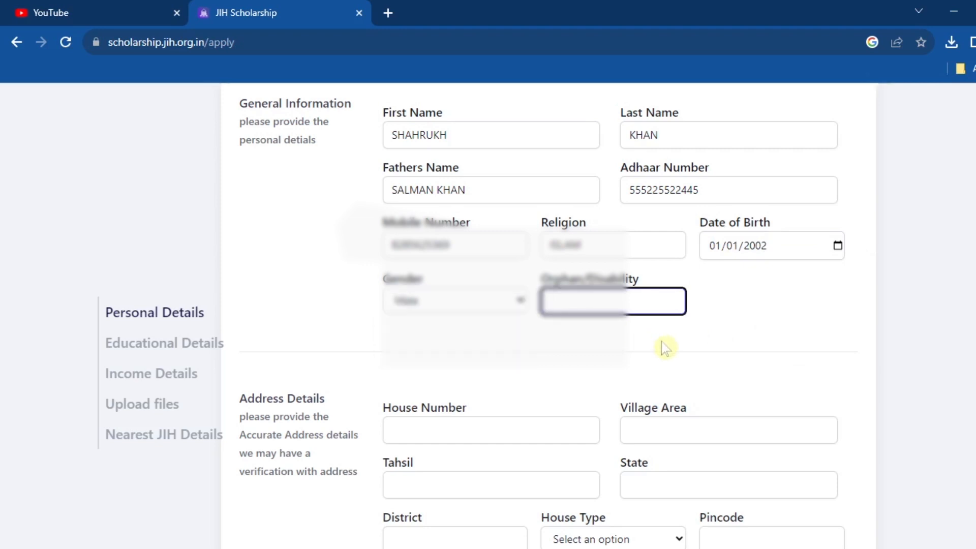
{"action": "type", "text": "NO"}
{"action": "key", "text": "BackSpace"}
{"action": "key", "text": "BackSpace"}
{"action": "type", "text": "LOCOMOTOR"}
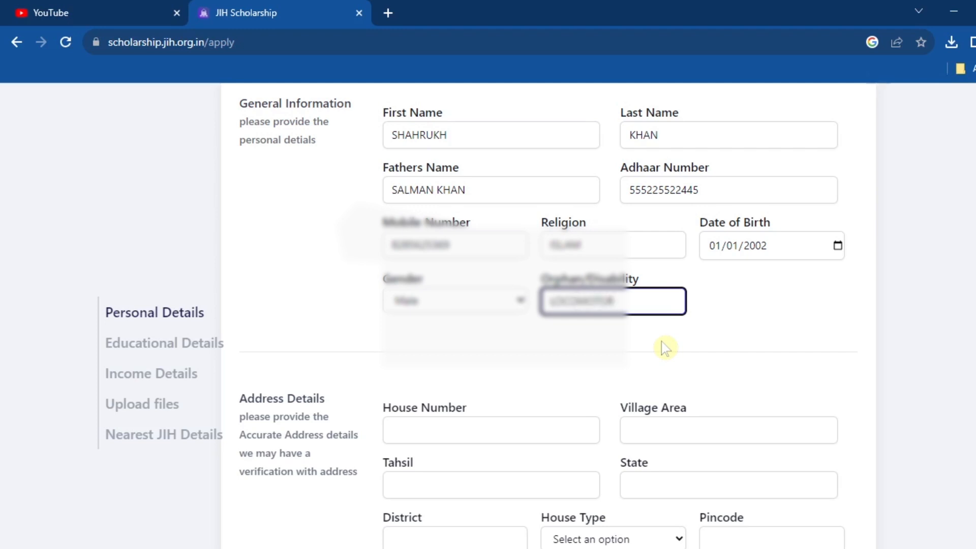
{"action": "key", "text": "ctrl+a"}
{"action": "key", "text": "BackSpace"}
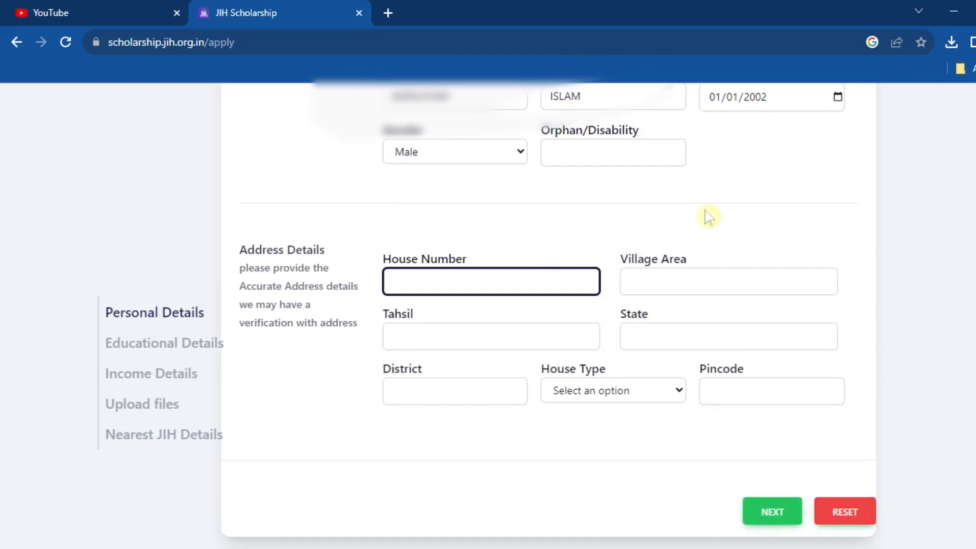
Set Orphan/Disability to NA and choose Rented as the house type
{"action": "left_click", "coordinate": [638, 153]}
{"action": "type", "text": "NA"}
{"action": "key", "text": "Tab"}
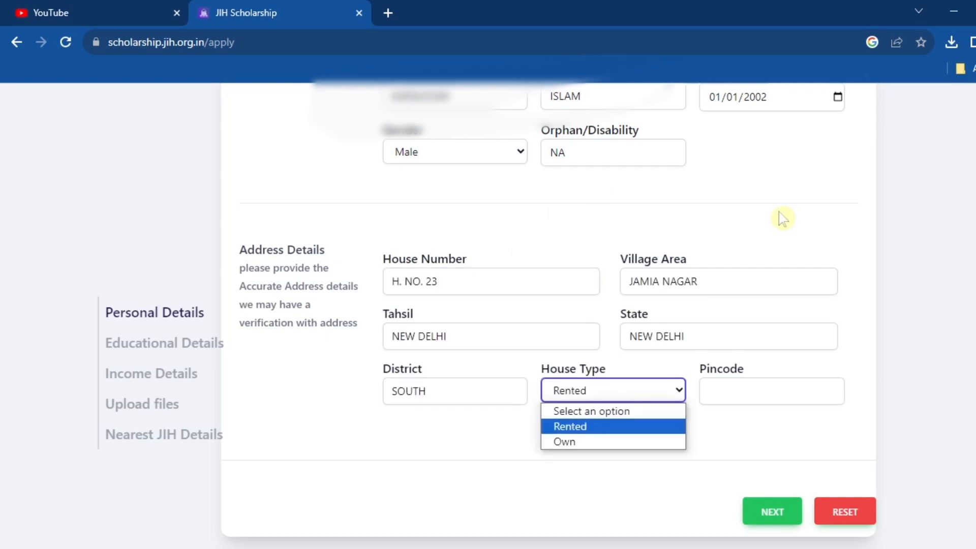
{"action": "key", "text": "Down"}
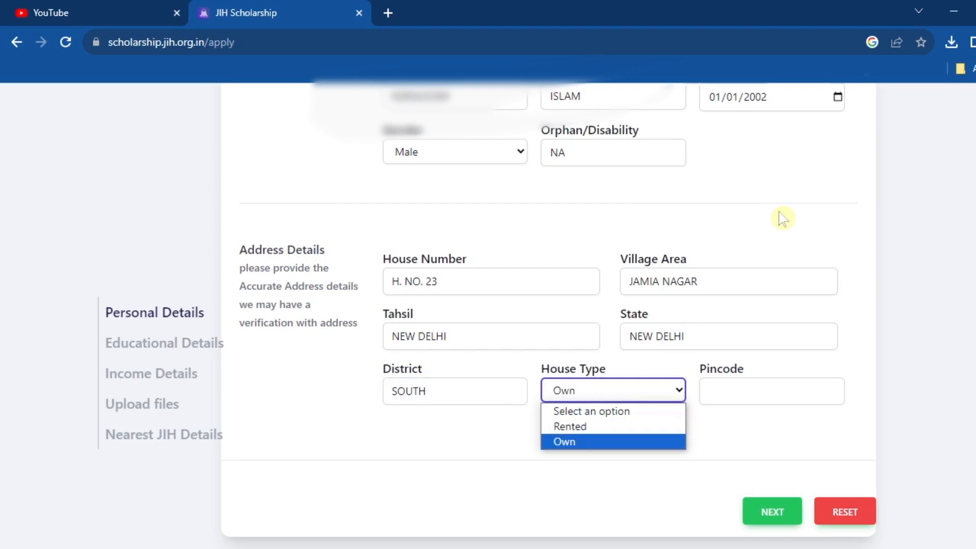
{"action": "key", "text": "Up"}
{"action": "key", "text": "Down"}
{"action": "key", "text": "Up"}
{"action": "key", "text": "Down"}
{"action": "key", "text": "Up"}
{"action": "key", "text": "Down"}
{"action": "key", "text": "Up"}
{"action": "key", "text": "Tab"}
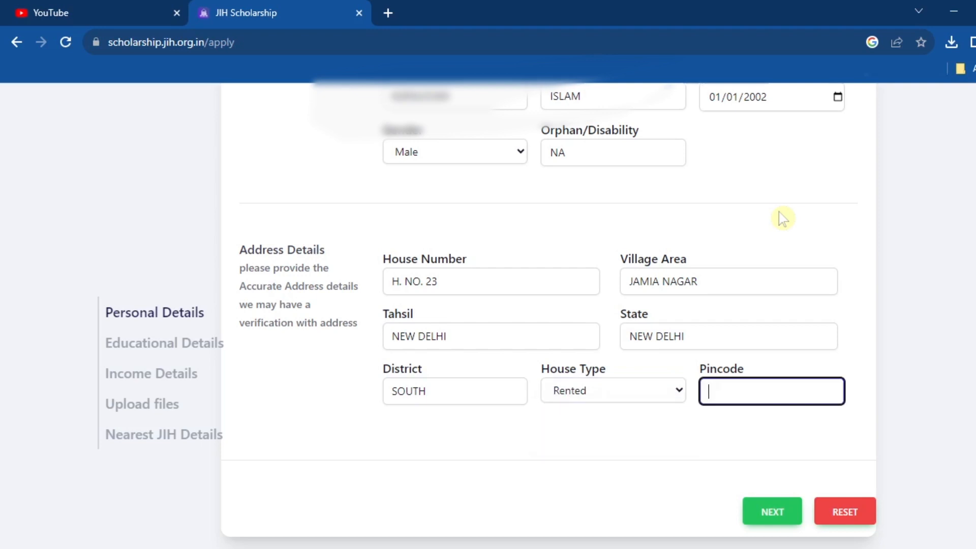
Enter pincode 110025 and continue to Educational Details
{"action": "type", "text": "110025"}
{"action": "left_click_drag", "start_coordinate": [739, 475], "coordinate": [786, 521]}
{"action": "scroll", "coordinate": [798, 392], "scroll_direction": "up", "scroll_amount": 4}
{"action": "left_click", "coordinate": [496, 127]}
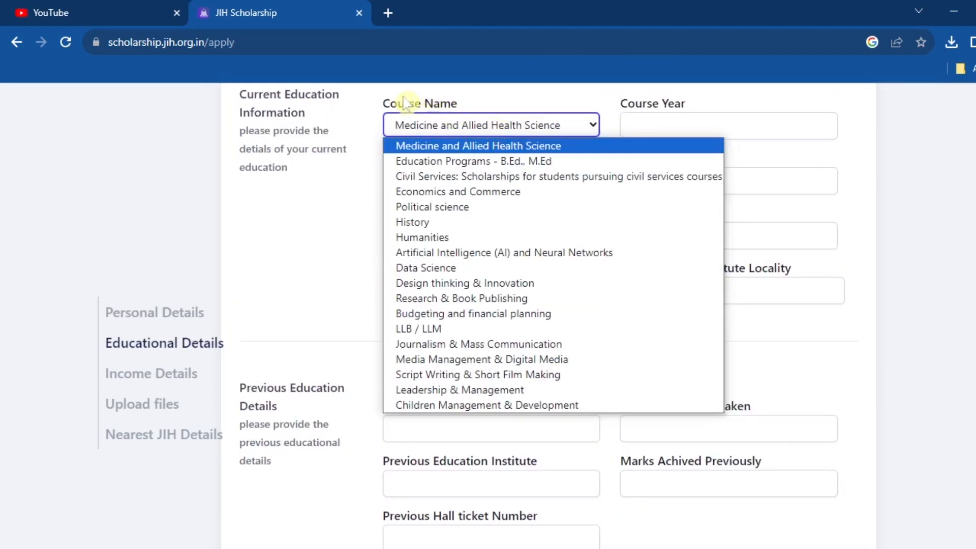
Choose LLB / LLM as the course, year 2023, with a 5-year course period
{"action": "left_click_drag", "start_coordinate": [381, 102], "coordinate": [471, 124]}
{"action": "left_click", "coordinate": [471, 125]}
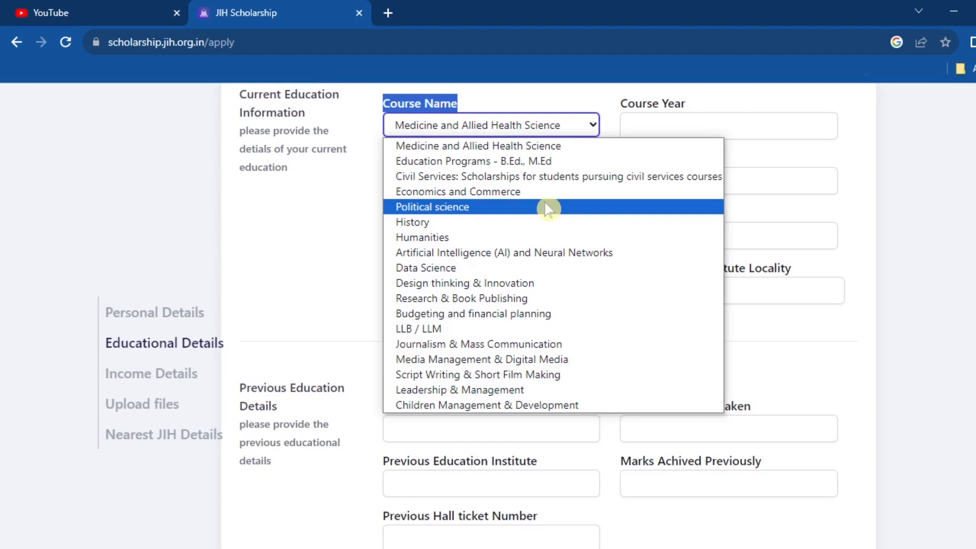
{"action": "left_click", "coordinate": [521, 329]}
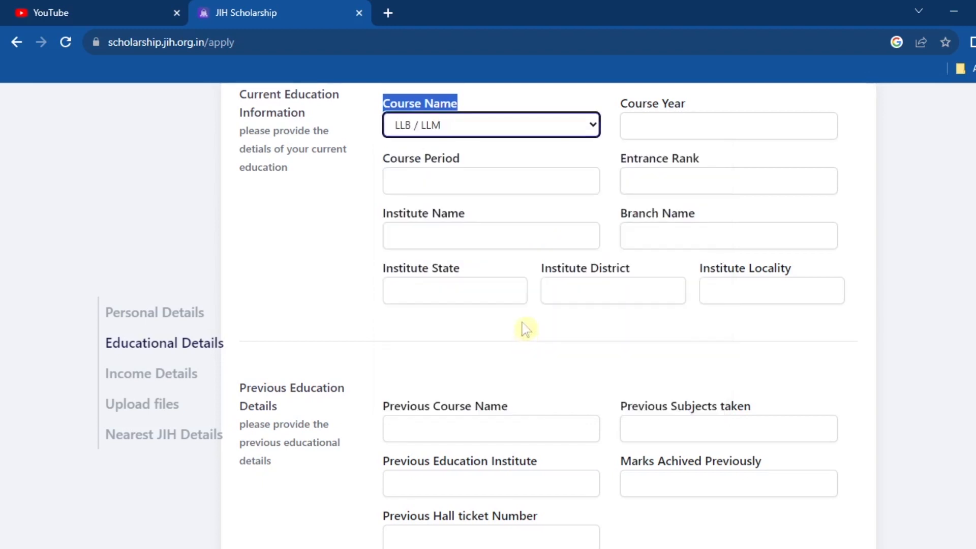
{"action": "key", "text": "Tab"}
{"action": "type", "text": "2023"}
{"action": "left_click", "coordinate": [481, 182]}
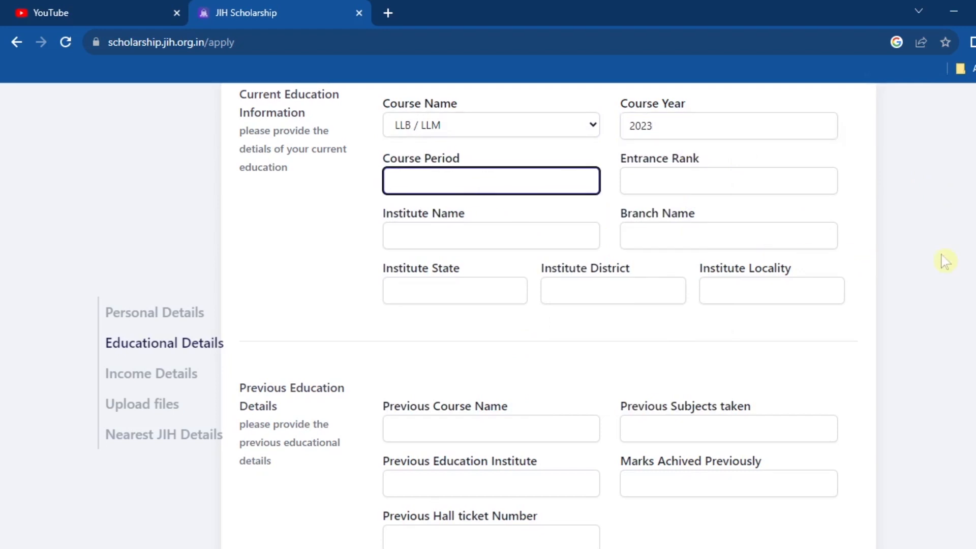
{"action": "type", "text": "3"}
{"action": "double_click", "coordinate": [580, 181]}
{"action": "type", "text": "4"}
{"action": "double_click", "coordinate": [581, 181]}
{"action": "type", "text": "5"}
Set entrance rank to NA, institute to JAMIA MILLIA ISLAMIA and branch to NA
{"action": "left_click", "coordinate": [660, 179]}
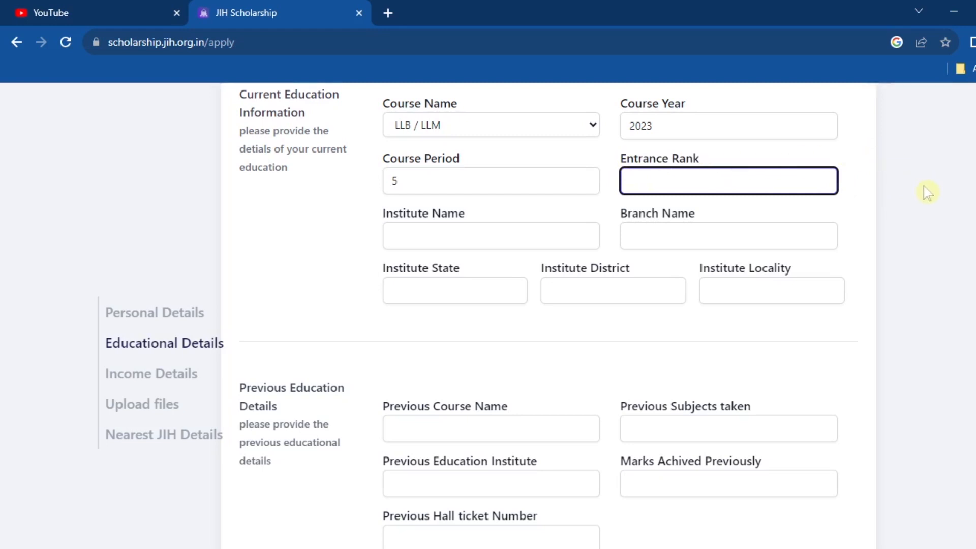
{"action": "type", "text": "22"}
{"action": "key", "text": "shift+Left"}
{"action": "key", "text": "shift+Left"}
{"action": "type", "text": "NA"}
{"action": "key", "text": "Tab"}
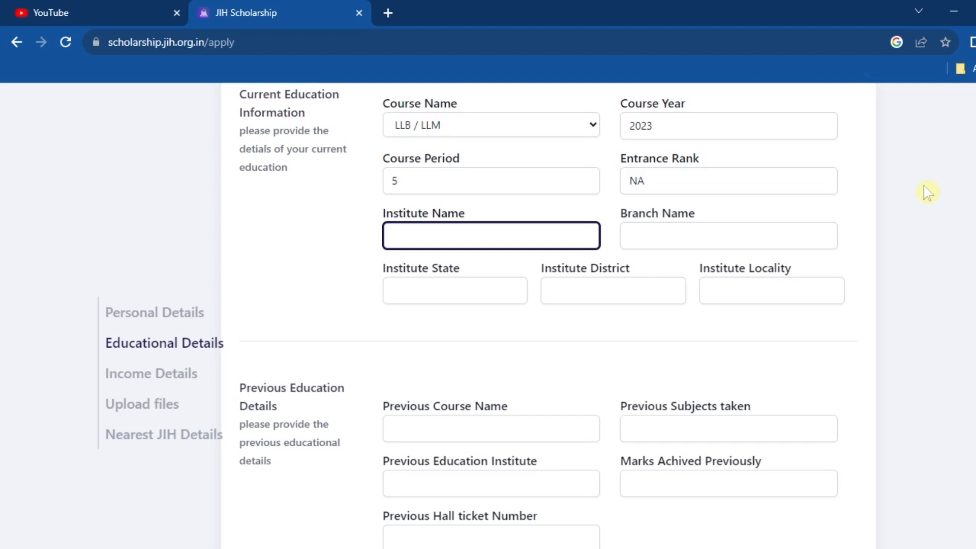
{"action": "type", "text": "JAMIA MILLIA ISLAMIA"}
{"action": "key", "text": "Tab"}
{"action": "type", "text": "NA"}
{"action": "key", "text": "shift+Tab"}
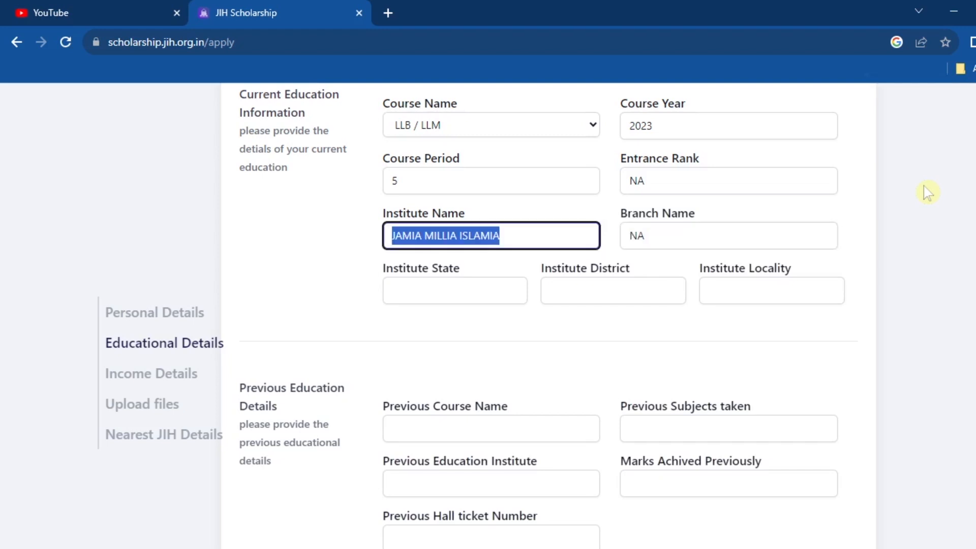
{"action": "key", "text": "Tab"}
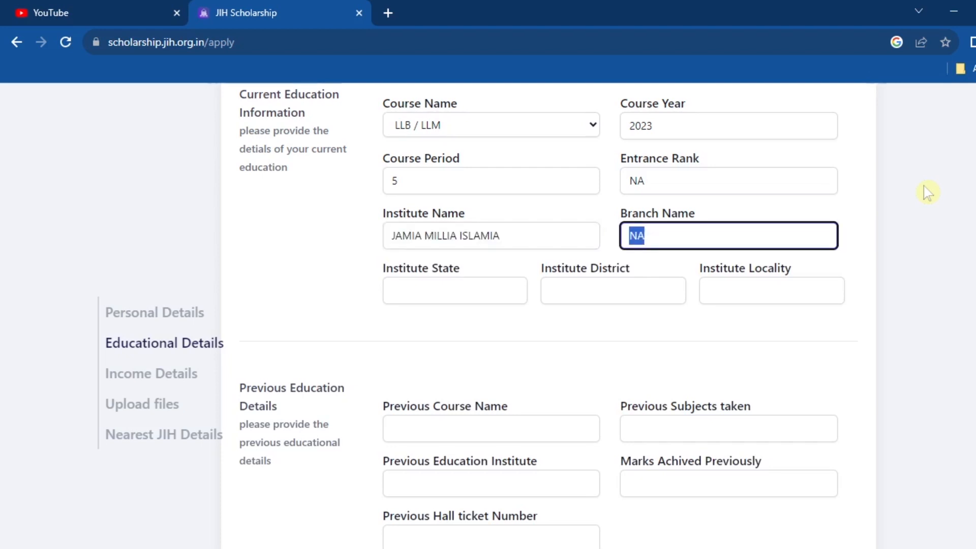
{"action": "key", "text": "shift+Tab"}
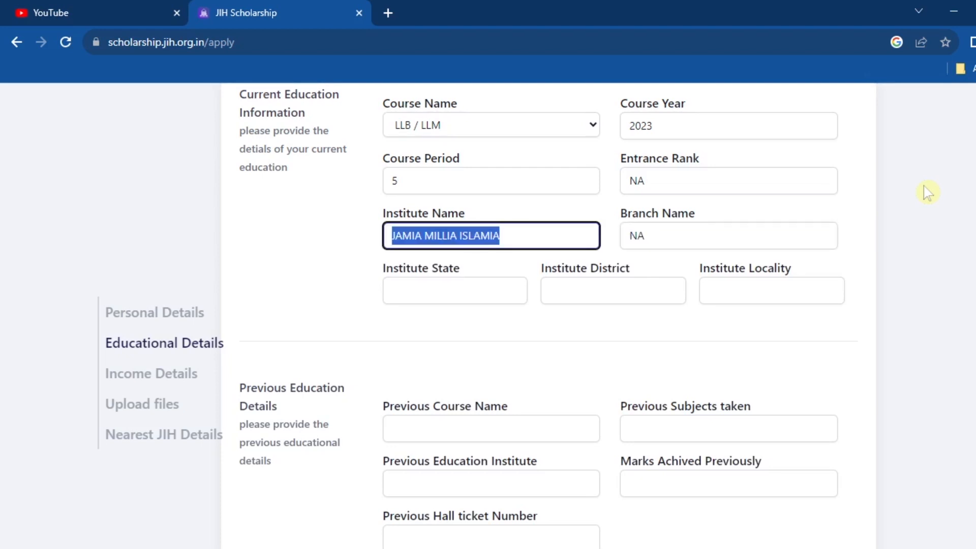
{"action": "key", "text": "Right"}
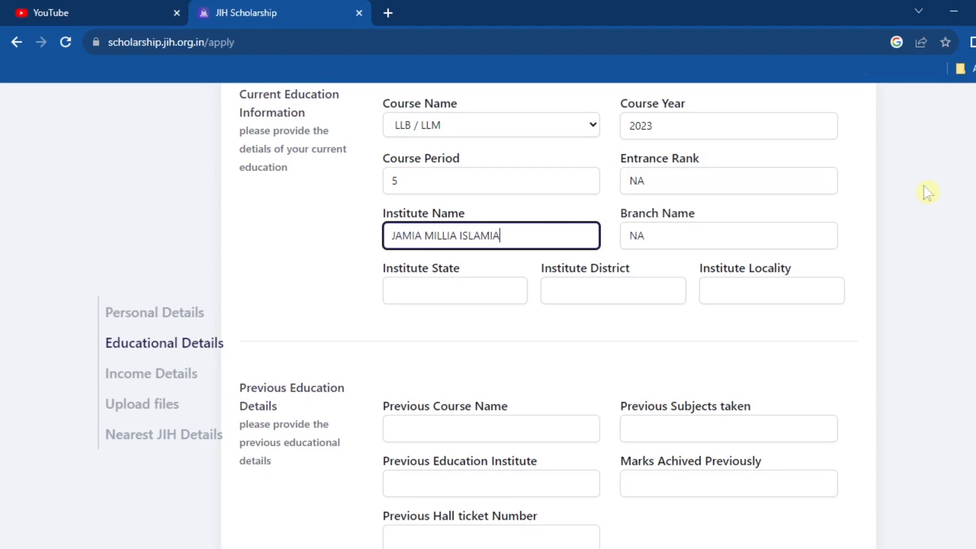
Fill the institute location: state DELHI, NEW DELHI and JAMIA NAGAR
{"action": "key", "text": "Tab"}
{"action": "key", "text": "Tab"}
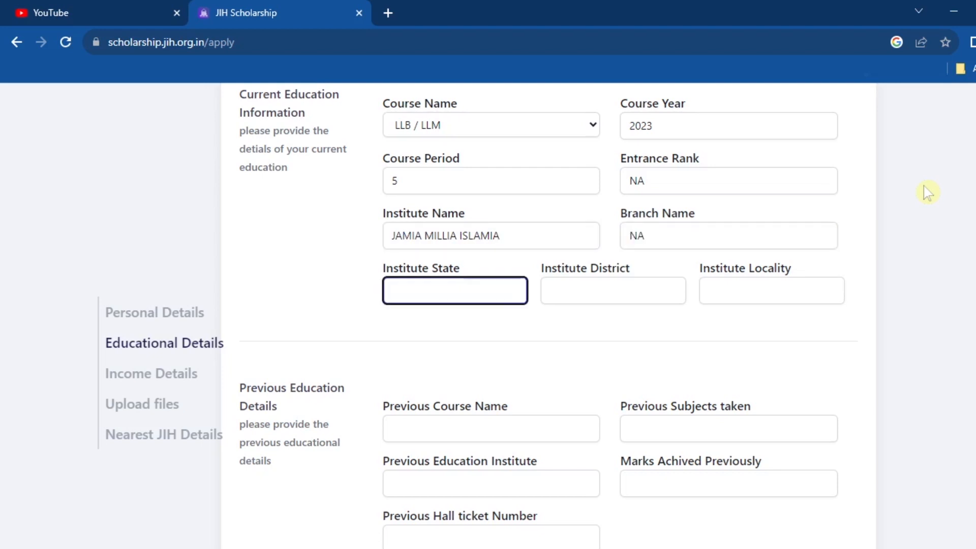
{"action": "type", "text": "NEW DELHI"}
{"action": "key", "text": "Tab"}
{"action": "type", "text": "NEW DELHI"}
{"action": "key", "text": "Tab"}
{"action": "type", "text": "JAMIA NAGAR"}
{"action": "key", "text": "shift+Tab"}
{"action": "key", "text": "shift+Tab"}
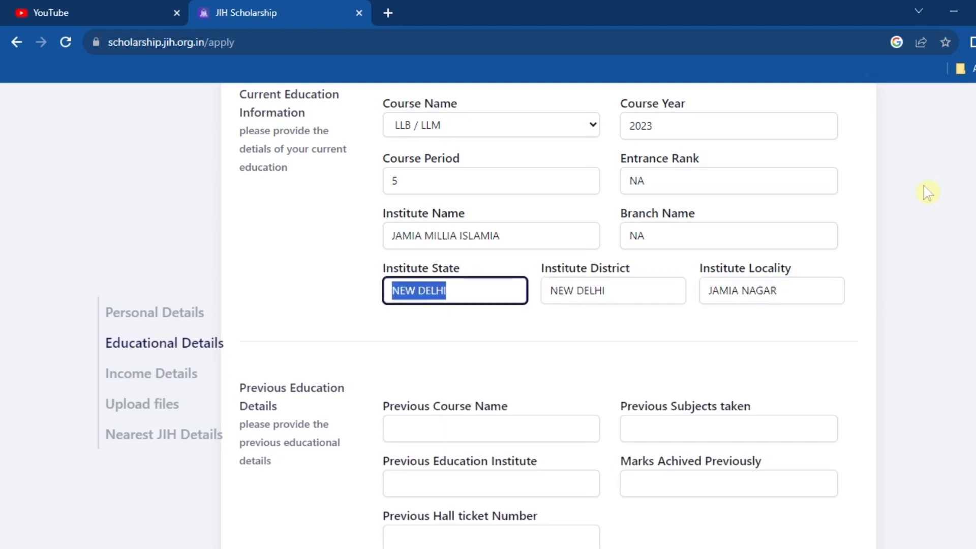
{"action": "type", "text": "DELHI"}
{"action": "key", "text": "Tab"}
{"action": "key", "text": "Tab"}
{"action": "key", "text": "Tab"}
Enter previous course TWELTH, its subjects, institute GBSSS JOGABAI, 62 marks and hall ticket NA
{"action": "scroll", "coordinate": [549, 315], "scroll_direction": "down", "scroll_amount": 5}
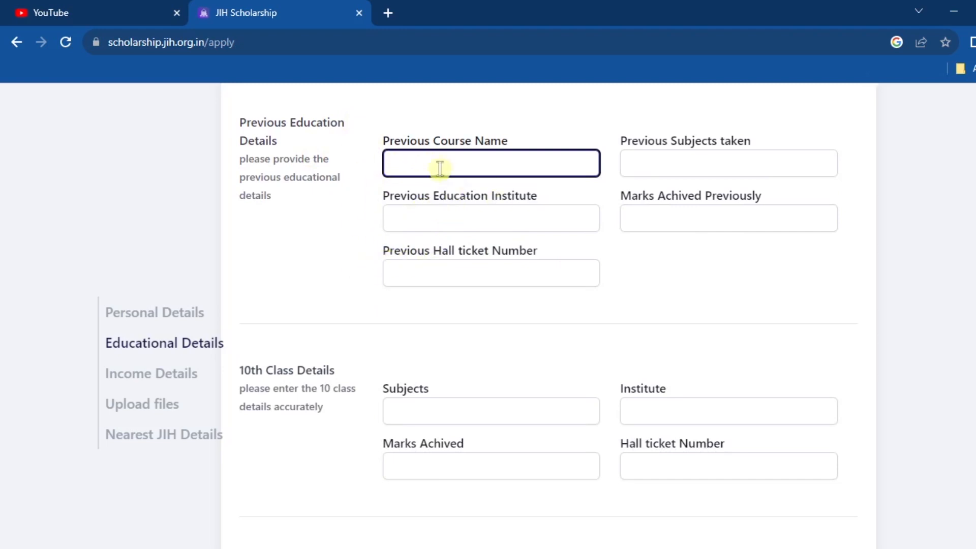
{"action": "type", "text": "TWELTH"}
{"action": "key", "text": "Tab"}
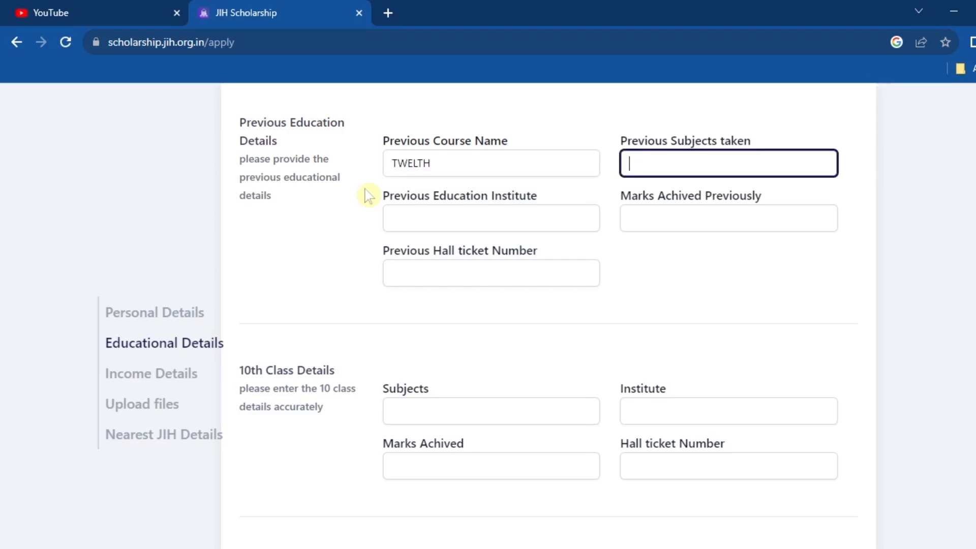
{"action": "type", "text": "HINDI, ENGLISH, POLITICAL SCIENCE, HISTO"}
{"action": "key", "text": "Tab"}
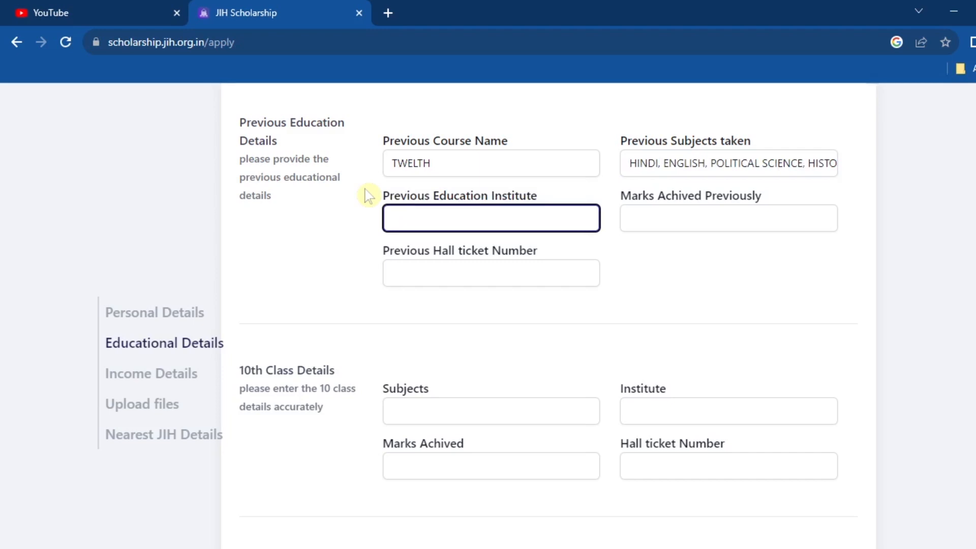
{"action": "type", "text": "GBSSS JOGABAI"}
{"action": "key", "text": "Tab"}
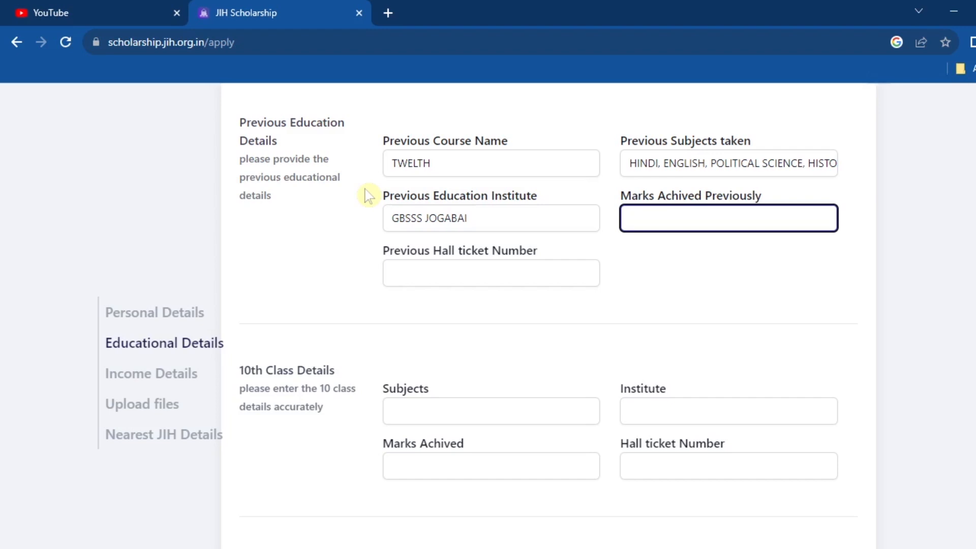
{"action": "type", "text": "62"}
{"action": "key", "text": "Tab"}
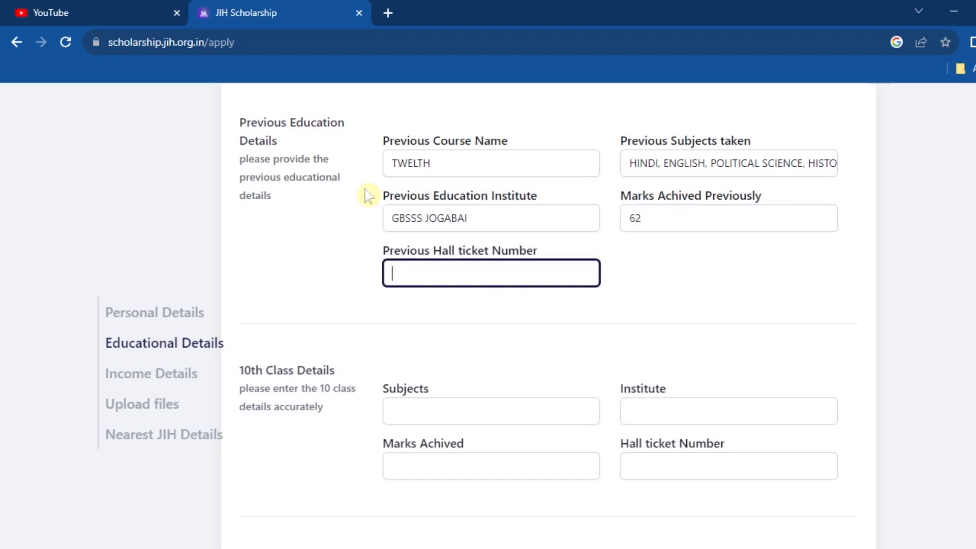
{"action": "type", "text": "NA"}
{"action": "key", "text": "Tab"}
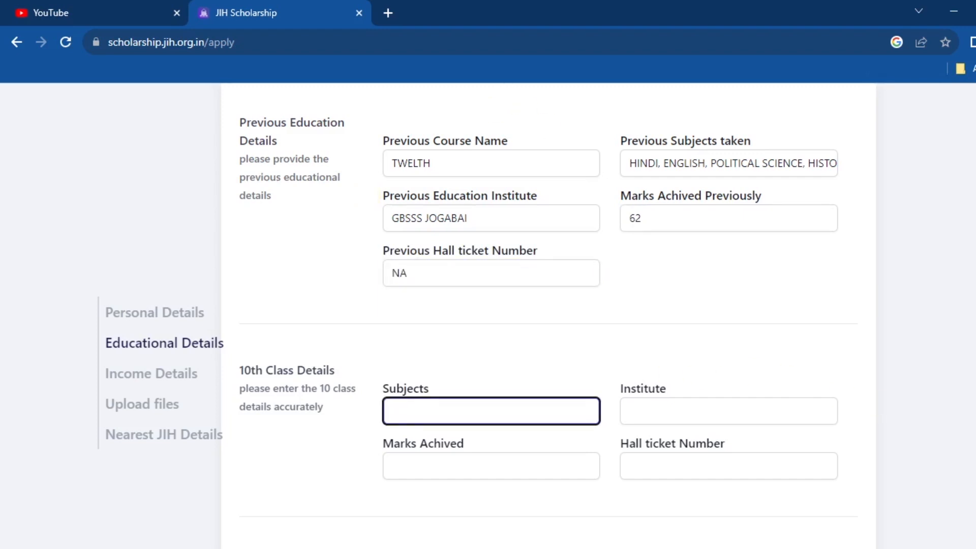
Fill the 10th class institute GBSSS JOGABAI, its marks and hall ticket NA
{"action": "scroll", "coordinate": [477, 422], "scroll_direction": "down", "scroll_amount": 5}
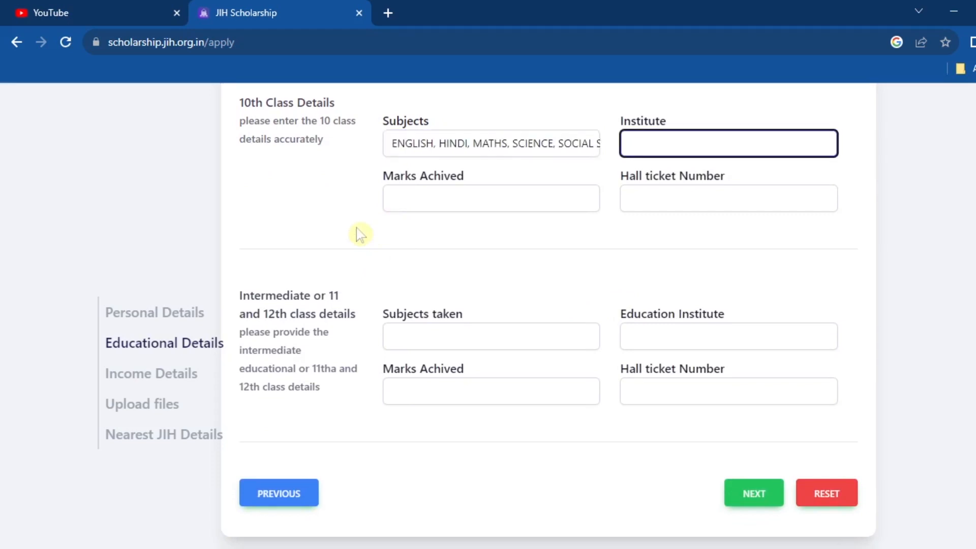
{"action": "type", "text": "GBSSS JOGABAI"}
{"action": "key", "text": "Tab"}
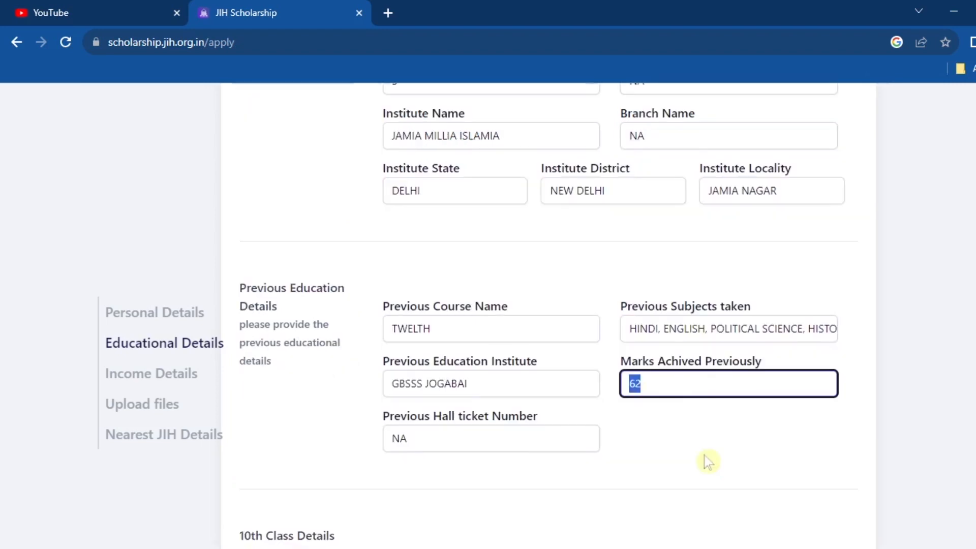
{"action": "type", "text": "70"}
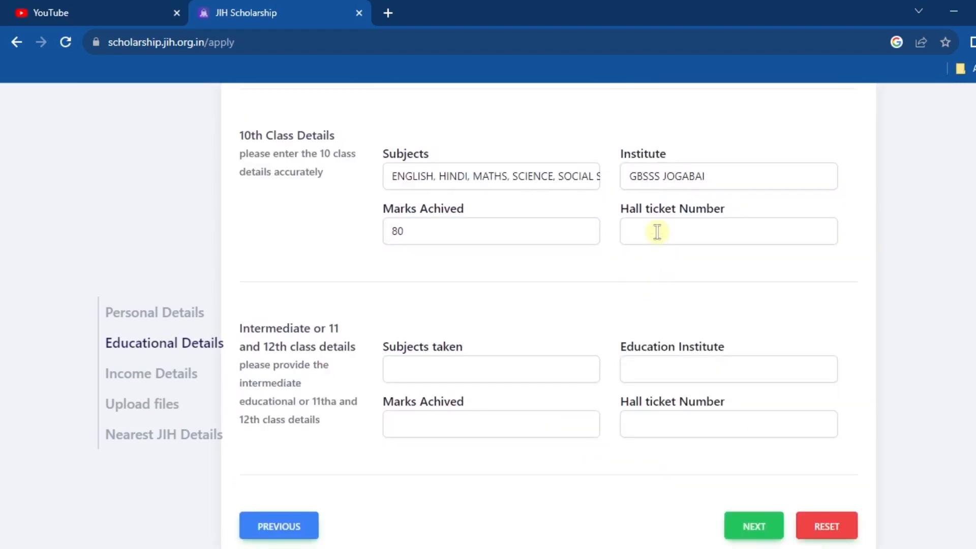
{"action": "left_click", "coordinate": [653, 229]}
{"action": "type", "text": "NA"}
{"action": "key", "text": "Tab"}
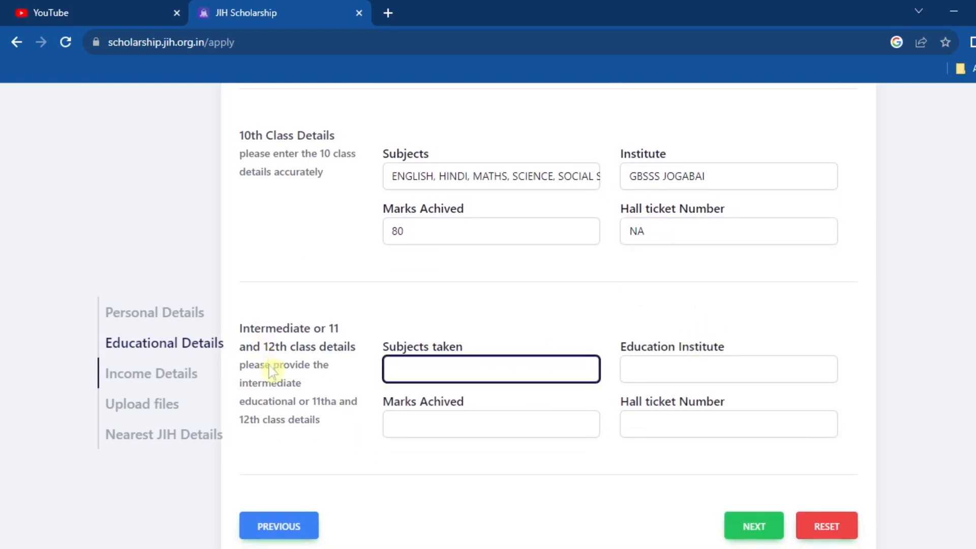
Enter the intermediate institute GBSSS JOGABAI, 70 marks and hall ticket NA
{"action": "scroll", "coordinate": [244, 318], "scroll_direction": "up", "scroll_amount": 5}
{"action": "left_click_drag", "start_coordinate": [240, 115], "coordinate": [315, 196]}
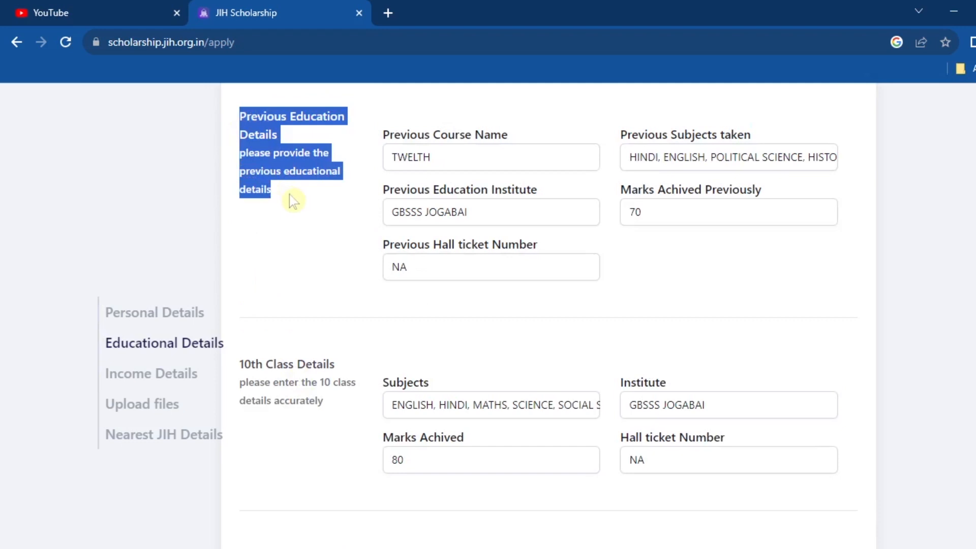
{"action": "left_click", "coordinate": [327, 200]}
{"action": "scroll", "coordinate": [440, 343], "scroll_direction": "down", "scroll_amount": 5}
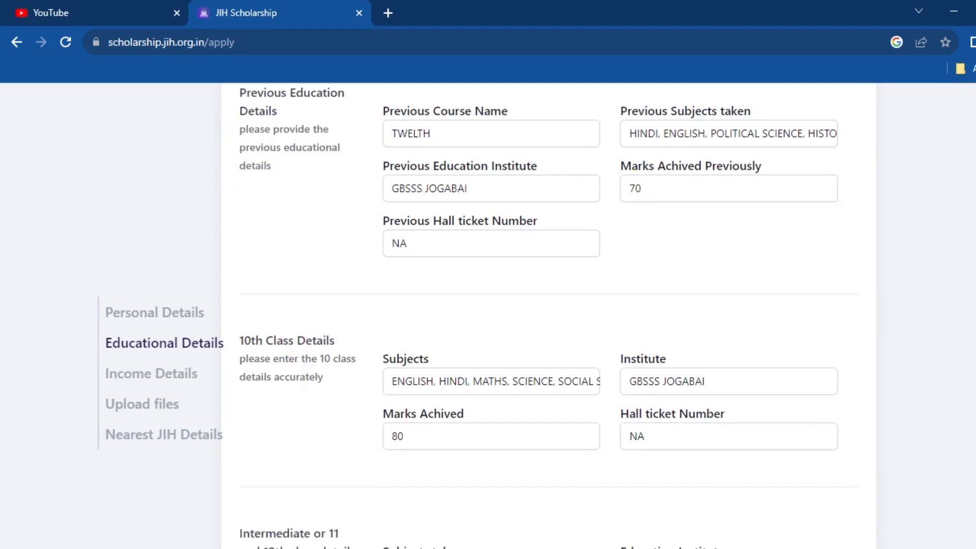
{"action": "left_click", "coordinate": [440, 343]}
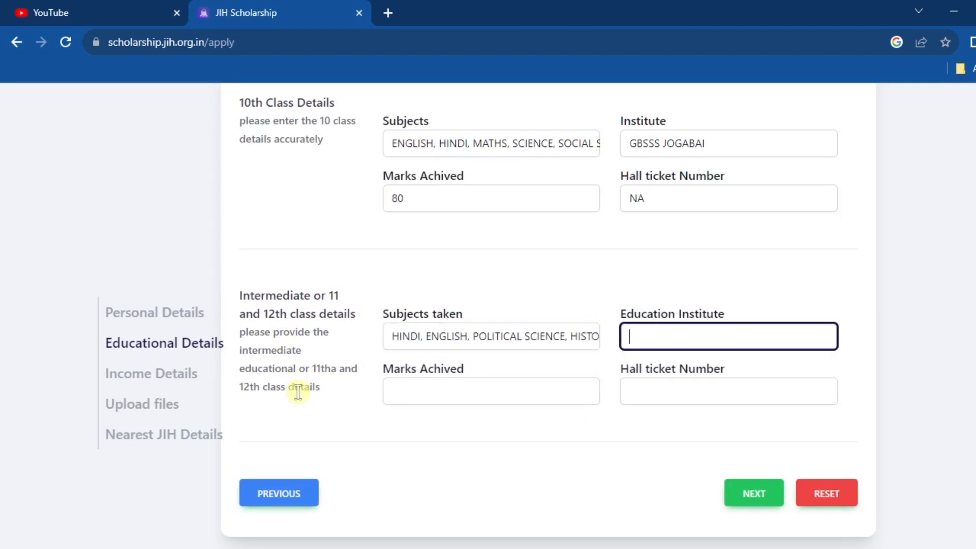
{"action": "type", "text": "GBSSS JOGABAI"}
{"action": "key", "text": "Tab"}
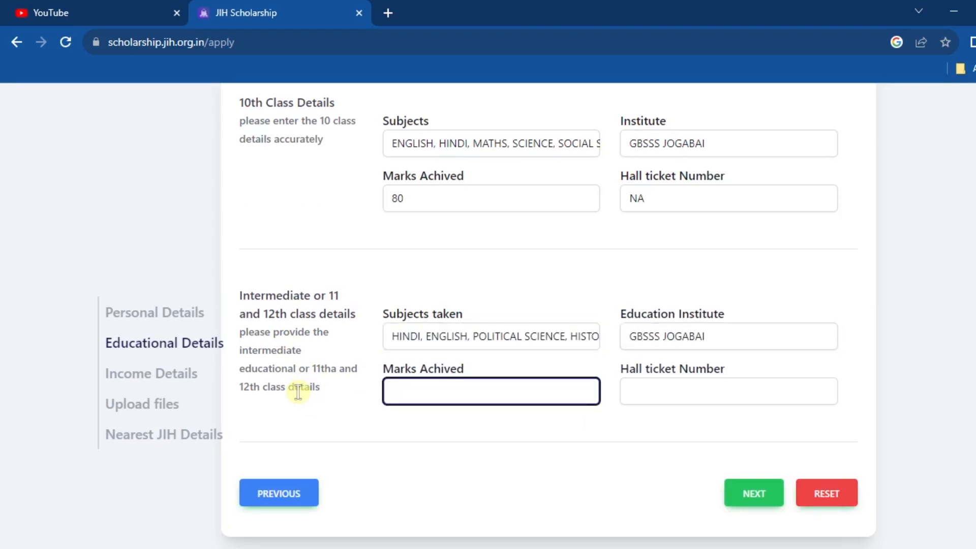
{"action": "type", "text": "70"}
{"action": "left_click", "coordinate": [720, 389]}
{"action": "type", "text": "NA"}
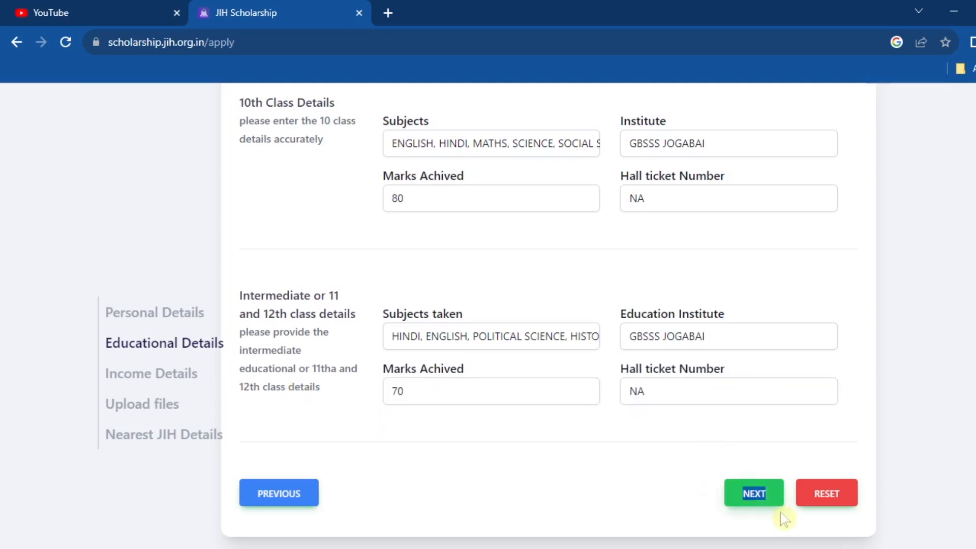
Move to Income Details and enter the father's occupation as PRIVATE JOB
{"action": "left_click", "coordinate": [763, 501]}
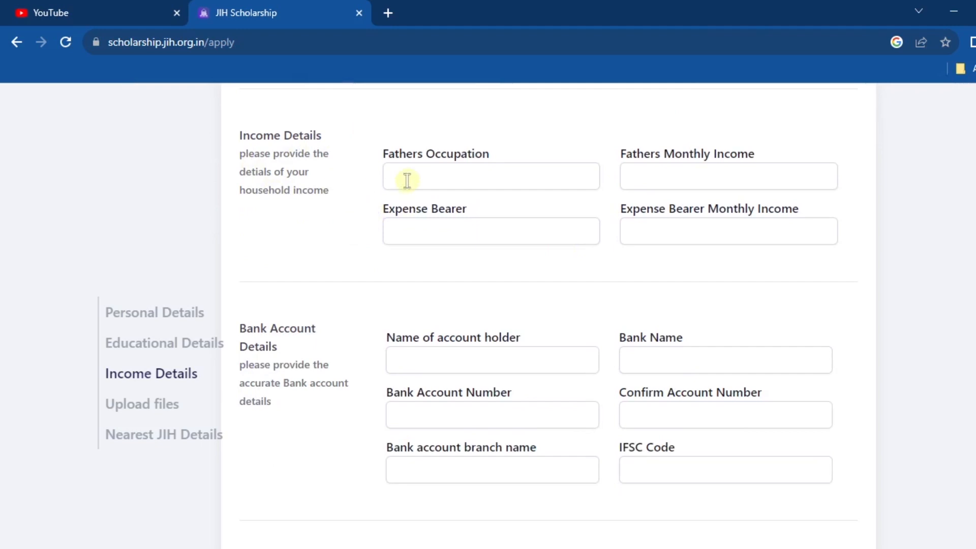
{"action": "left_click", "coordinate": [434, 182]}
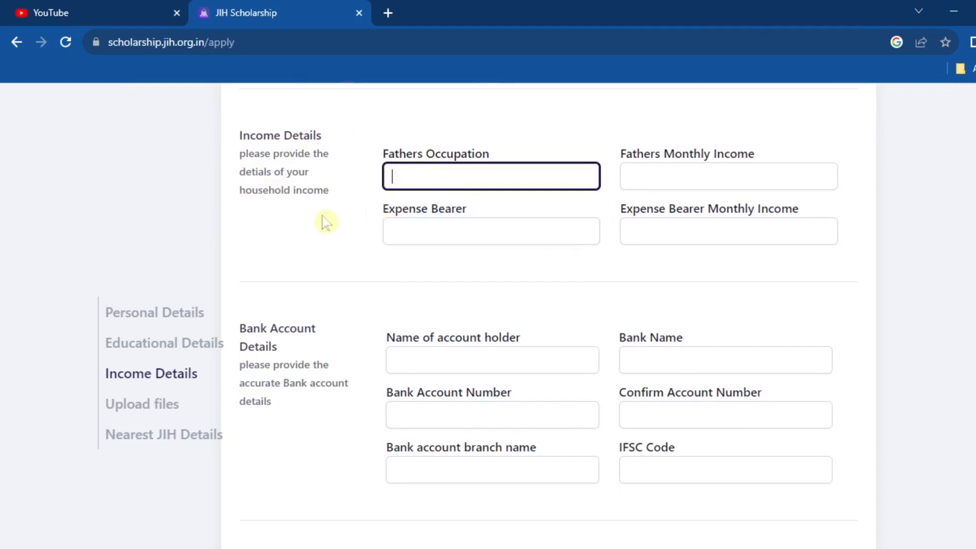
{"action": "type", "text": "PRIVATE JOB"}
Enter monthly income 12000, with NA for the expense bearer and their income
{"action": "key", "text": "Tab"}
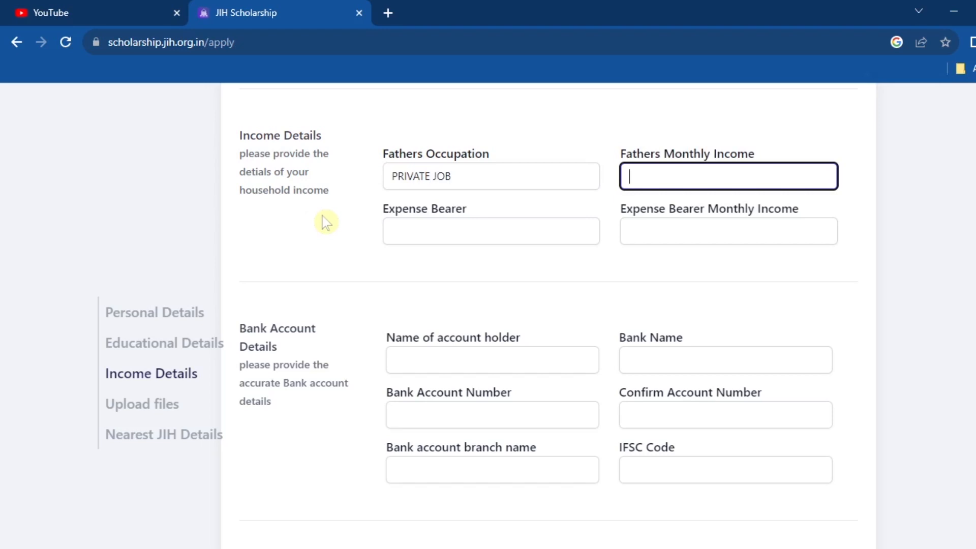
{"action": "type", "text": "12000"}
{"action": "key", "text": "Tab"}
{"action": "type", "text": "NA"}
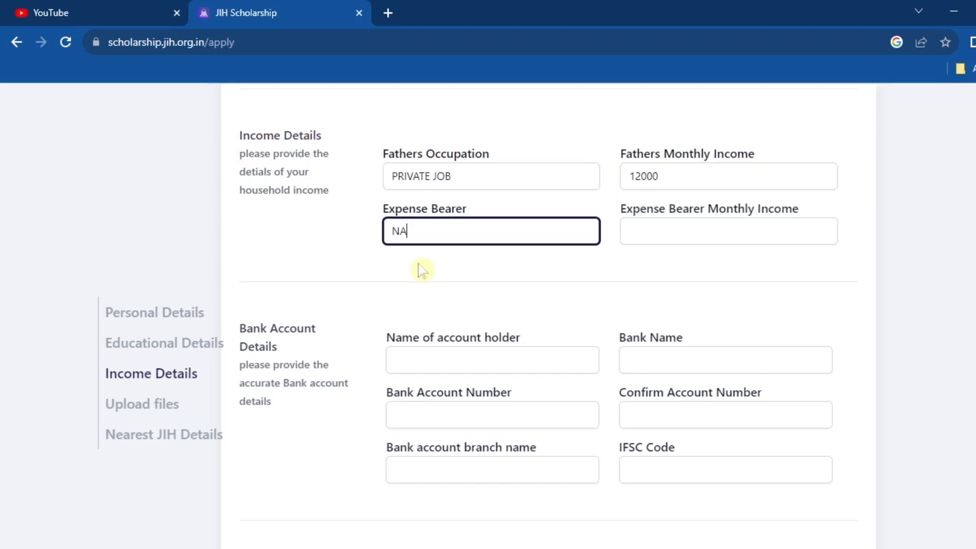
{"action": "key", "text": "Tab"}
{"action": "type", "text": "NA"}
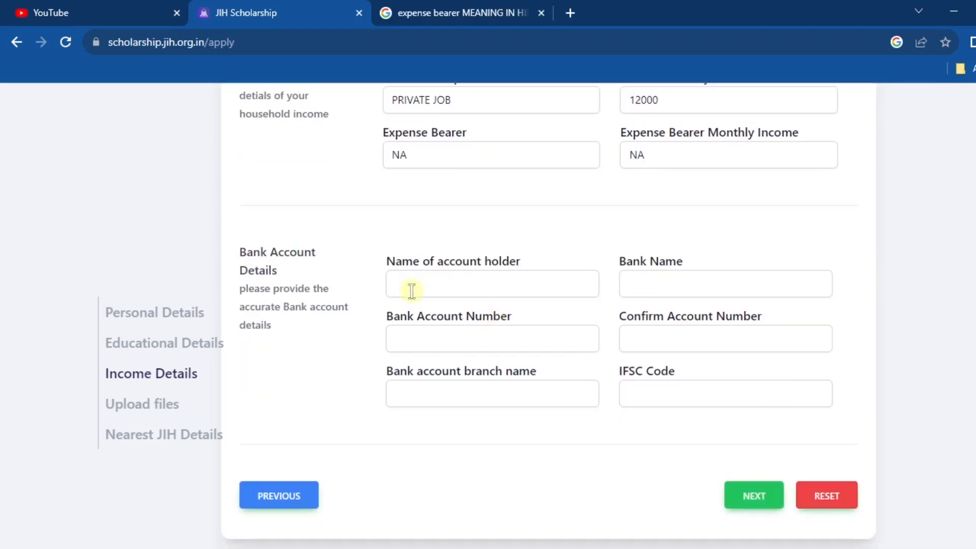
Paste in the account holder's name and set the bank name to SBI
{"action": "left_click", "coordinate": [410, 287]}
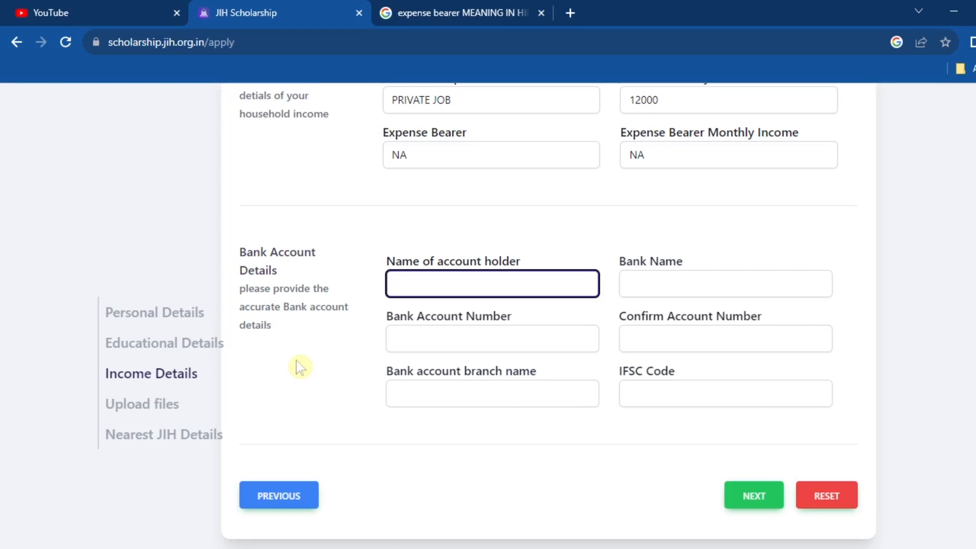
{"action": "key", "text": "Tab"}
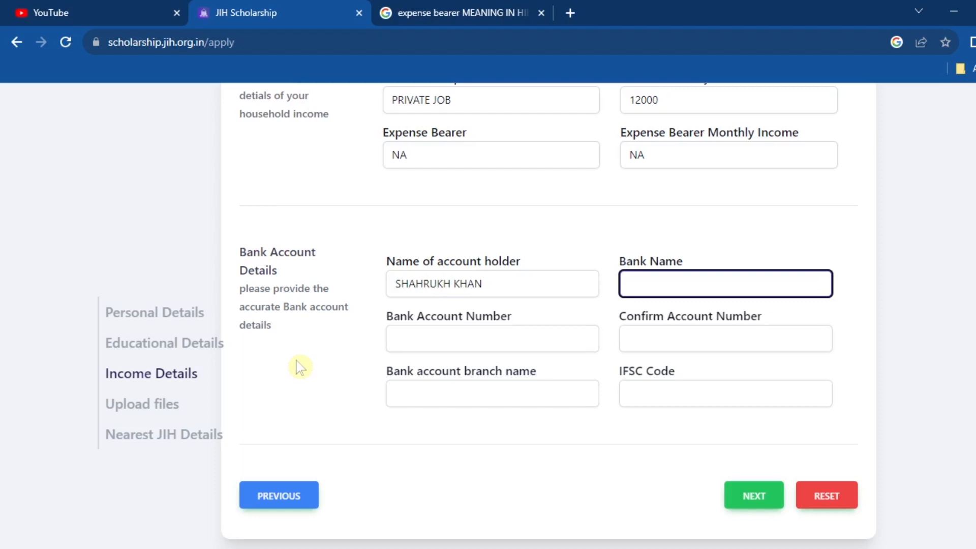
{"action": "type", "text": "SBI"}
{"action": "key", "text": "Tab"}
Enter and confirm the account number, branch JAMIA NAGAR and IFSC code SBIN0000000
{"action": "type", "text": "•••••"}
{"action": "key", "text": "BackSpace"}
{"action": "key", "text": "BackSpace"}
{"action": "key", "text": "BackSpace"}
{"action": "key", "text": "BackSpace"}
{"action": "key", "text": "BackSpace"}
{"action": "type", "text": "••••••••••"}
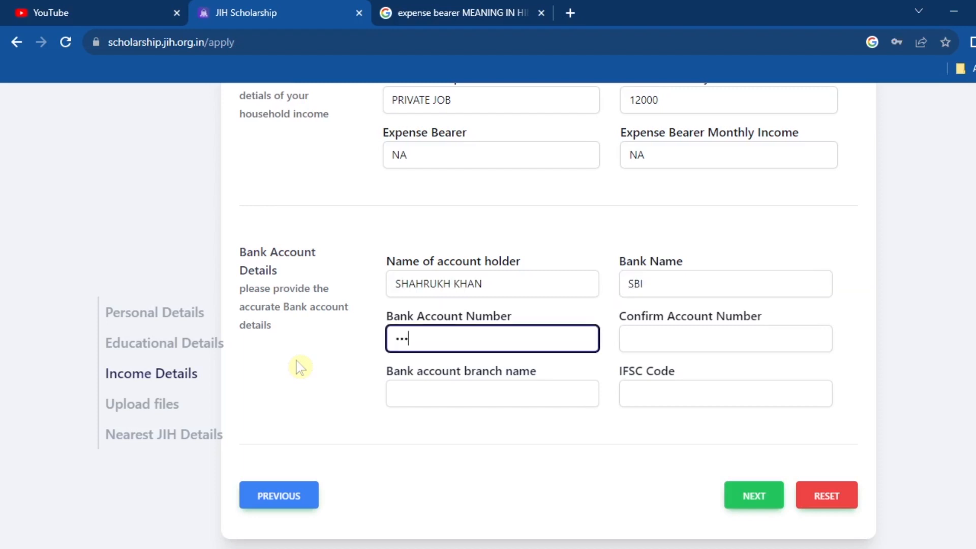
{"action": "key", "text": "Tab"}
{"action": "key", "text": "Tab"}
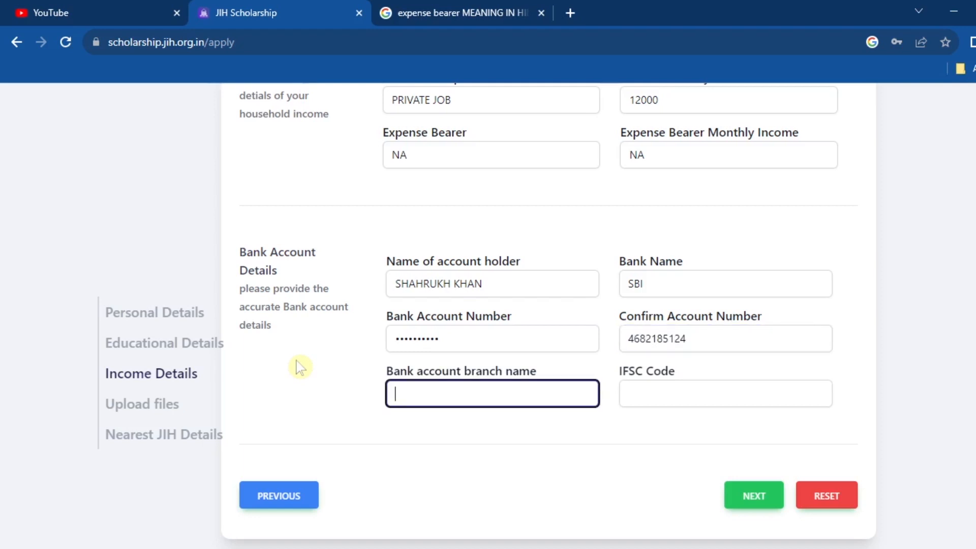
{"action": "type", "text": "JAMIA NAGAR"}
{"action": "key", "text": "Tab"}
{"action": "type", "text": "SBIN0000000"}
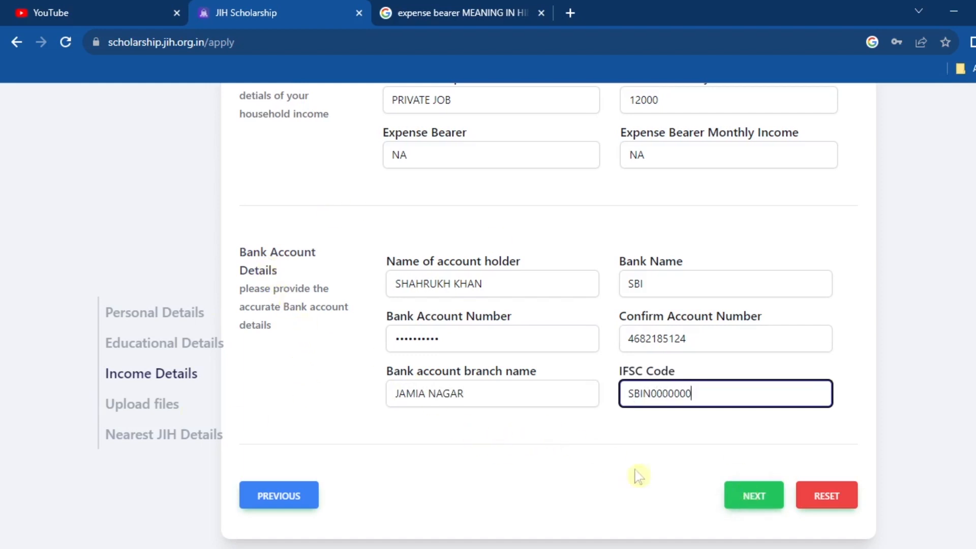
Continue to the upload step and review the required document labels
{"action": "left_click", "coordinate": [741, 499]}
{"action": "left_click_drag", "start_coordinate": [380, 254], "coordinate": [527, 245]}
{"action": "left_click", "coordinate": [580, 235]}
{"action": "left_click_drag", "start_coordinate": [612, 257], "coordinate": [752, 255]}
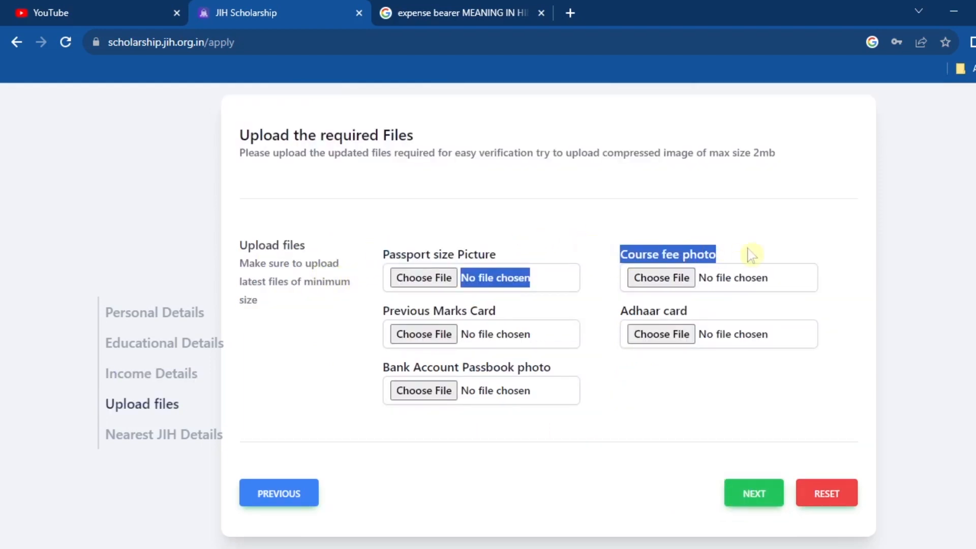
{"action": "left_click_drag", "start_coordinate": [383, 310], "coordinate": [550, 302]}
{"action": "left_click_drag", "start_coordinate": [612, 311], "coordinate": [701, 310]}
{"action": "left_click_drag", "start_coordinate": [382, 369], "coordinate": [593, 359]}
{"action": "left_click", "coordinate": [598, 364]}
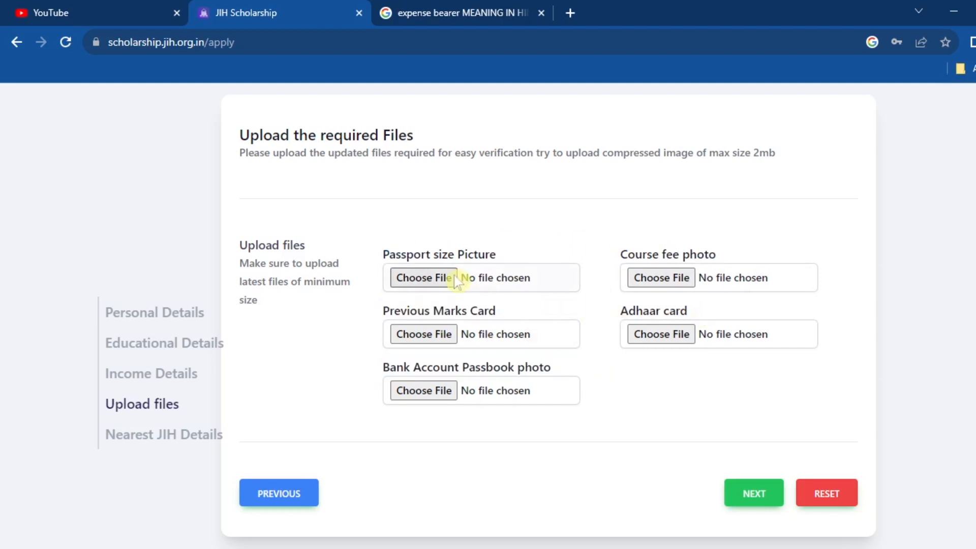
Attach jmihostel.jpg to the upload slots and continue to the Nearest JIH Details step
{"action": "left_click", "coordinate": [455, 279]}
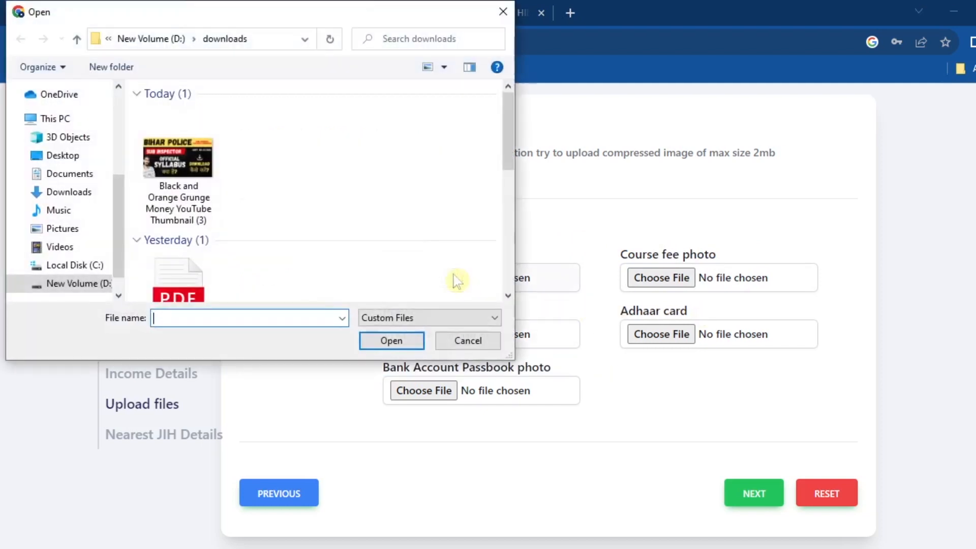
{"action": "scroll", "coordinate": [388, 235], "scroll_direction": "down", "scroll_amount": 3}
{"action": "double_click", "coordinate": [348, 212]}
{"action": "left_click", "coordinate": [636, 278]}
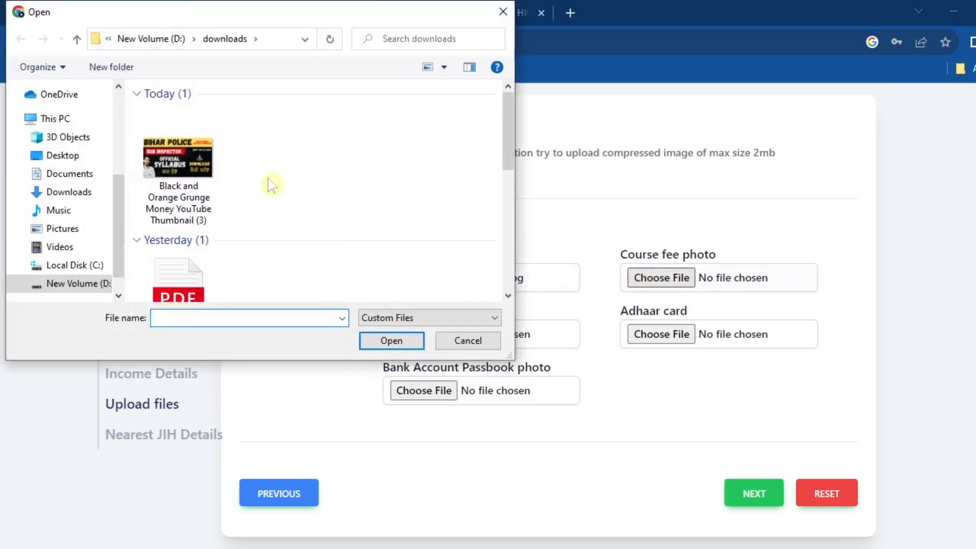
{"action": "scroll", "coordinate": [515, 150], "scroll_direction": "down", "scroll_amount": 3}
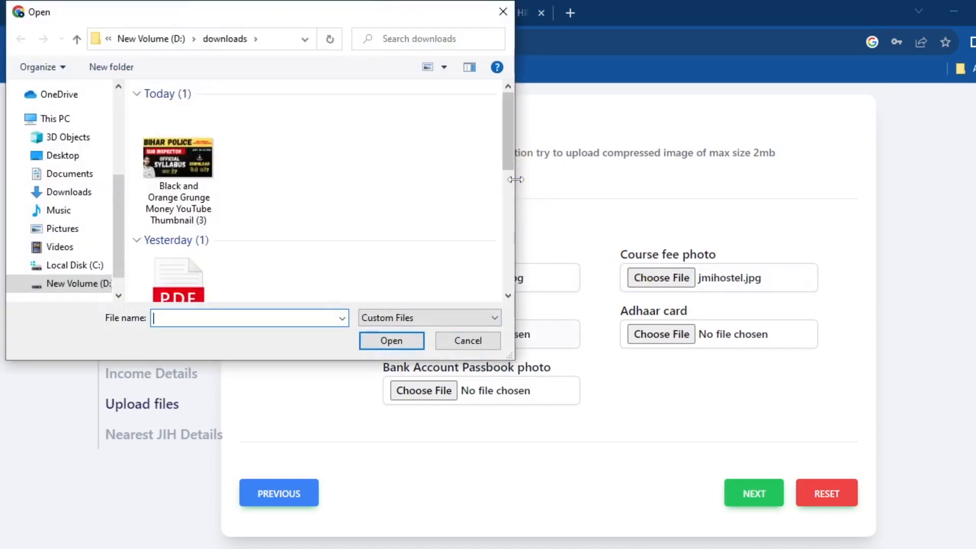
{"action": "scroll", "coordinate": [513, 179], "scroll_direction": "down", "scroll_amount": 3}
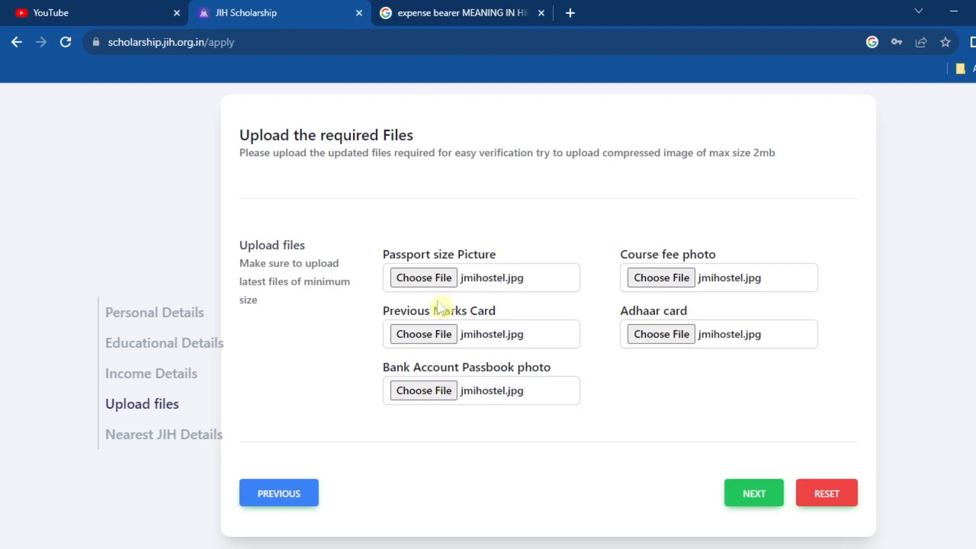
{"action": "left_click", "coordinate": [755, 494]}
{"action": "left_click", "coordinate": [501, 345]}
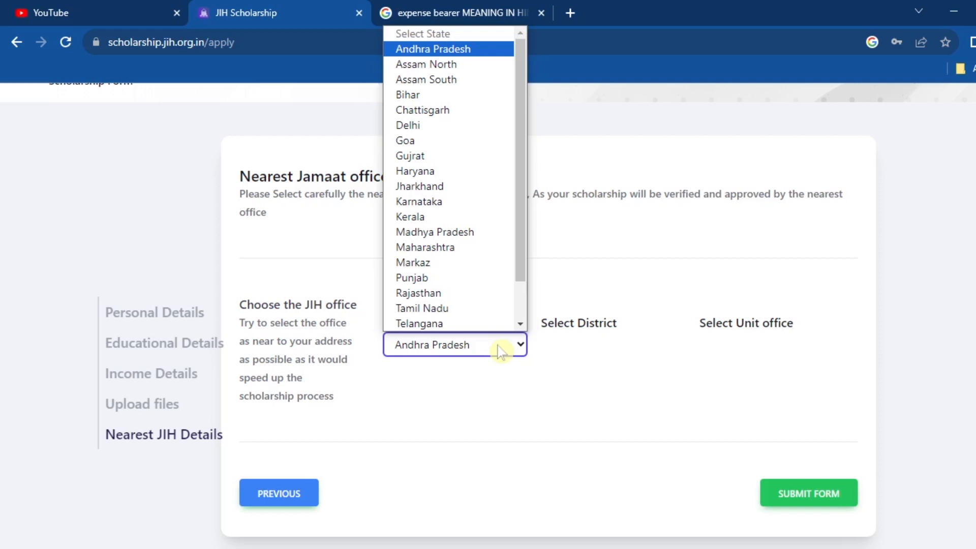
Choose state Delhi, district South East and a unit office, then submit the form
{"action": "key", "text": "d"}
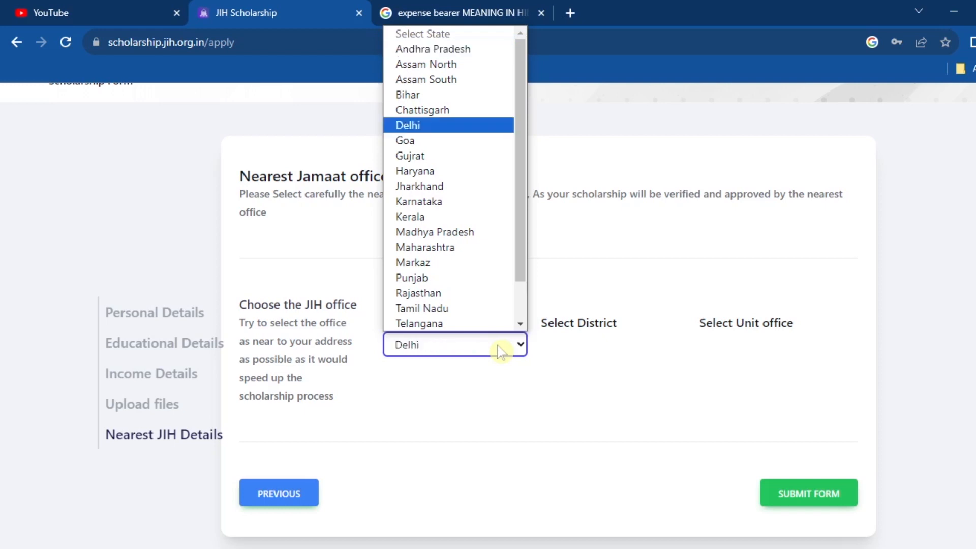
{"action": "key", "text": "Return"}
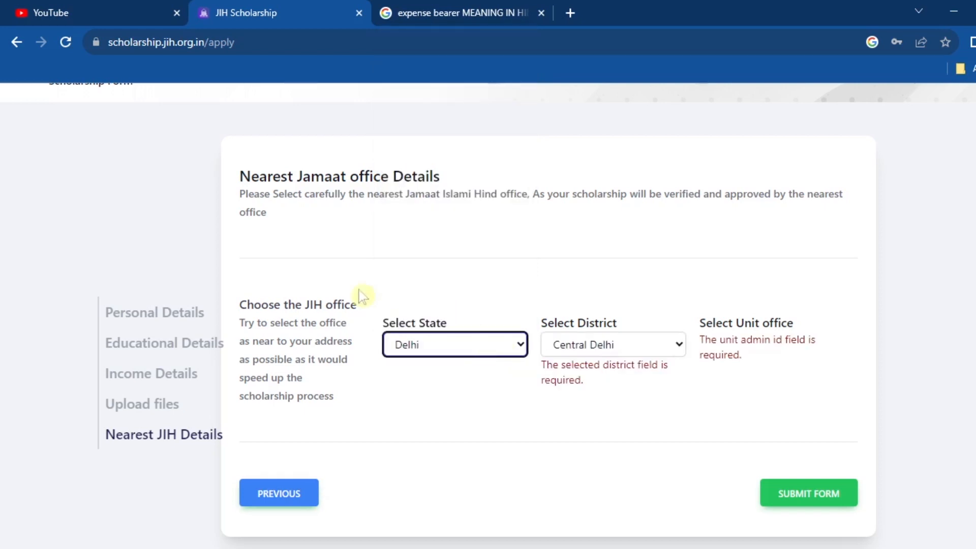
{"action": "left_click", "coordinate": [469, 353]}
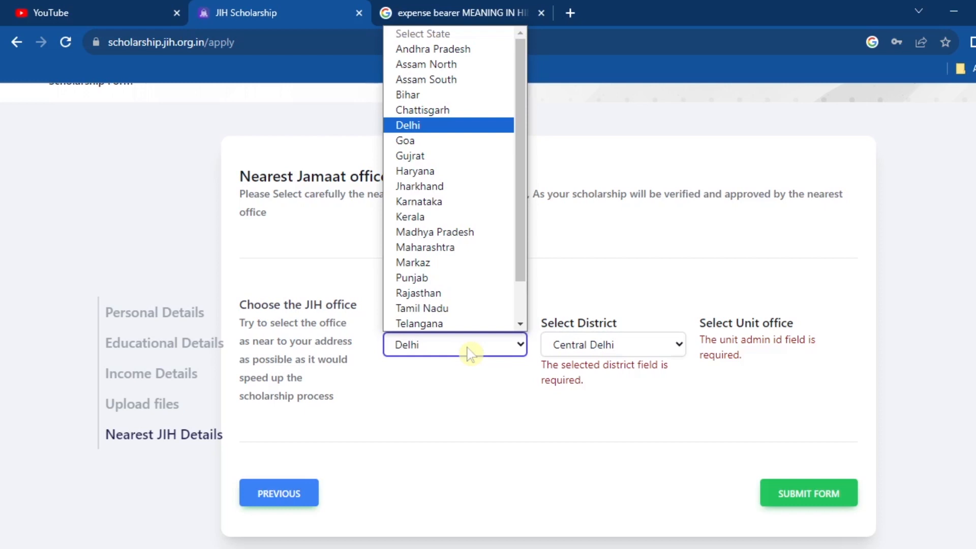
{"action": "left_click", "coordinate": [469, 353]}
{"action": "left_click", "coordinate": [555, 355]}
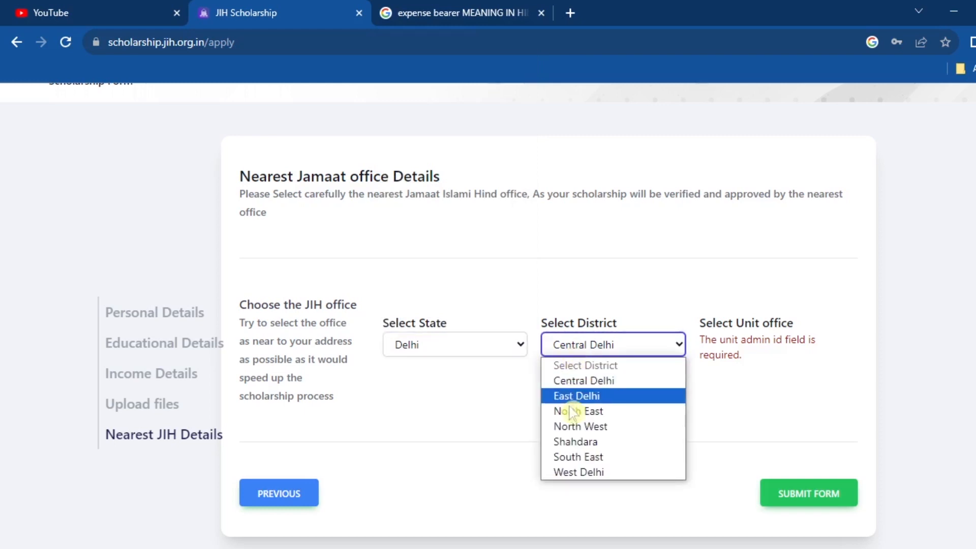
{"action": "left_click", "coordinate": [594, 459]}
{"action": "left_click", "coordinate": [757, 351]}
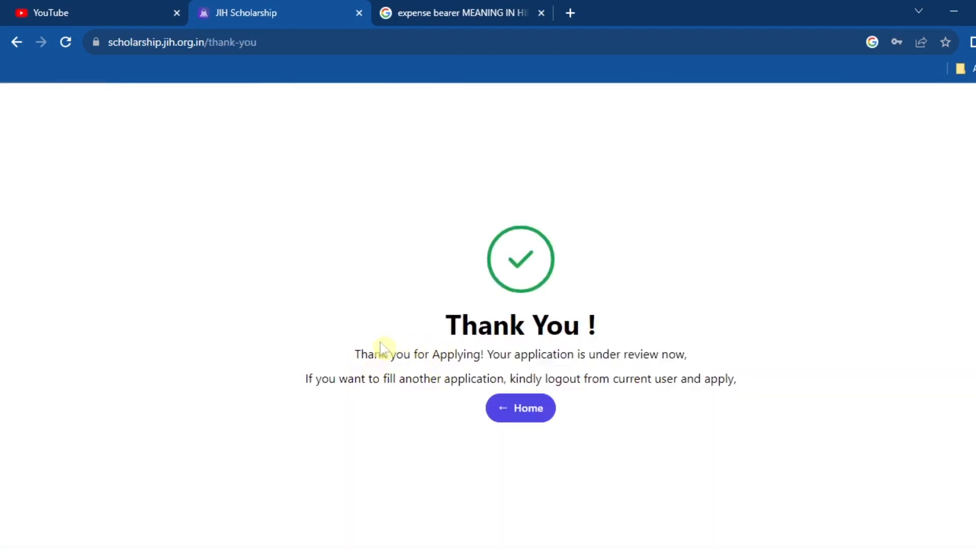
{"action": "left_click_drag", "start_coordinate": [360, 354], "coordinate": [760, 393]}
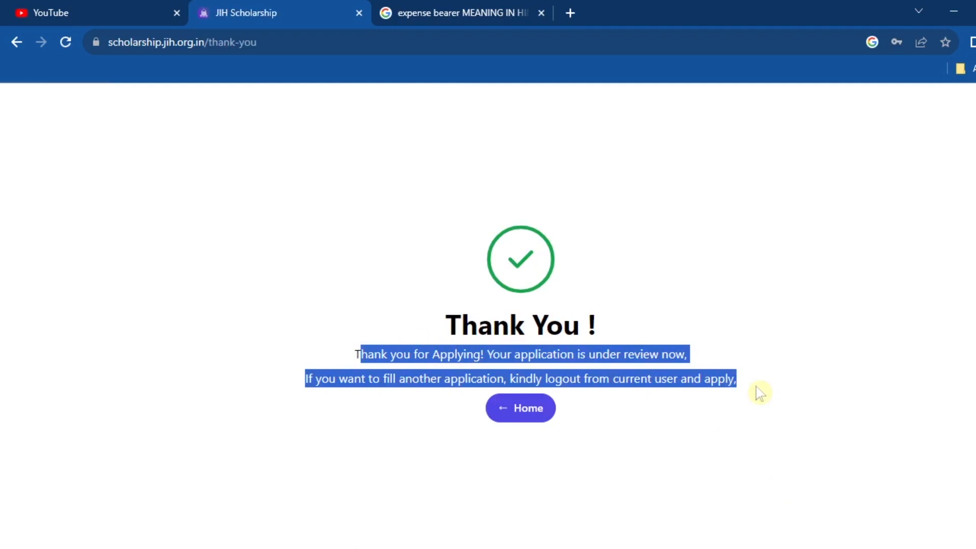
{"action": "left_click", "coordinate": [726, 417]}
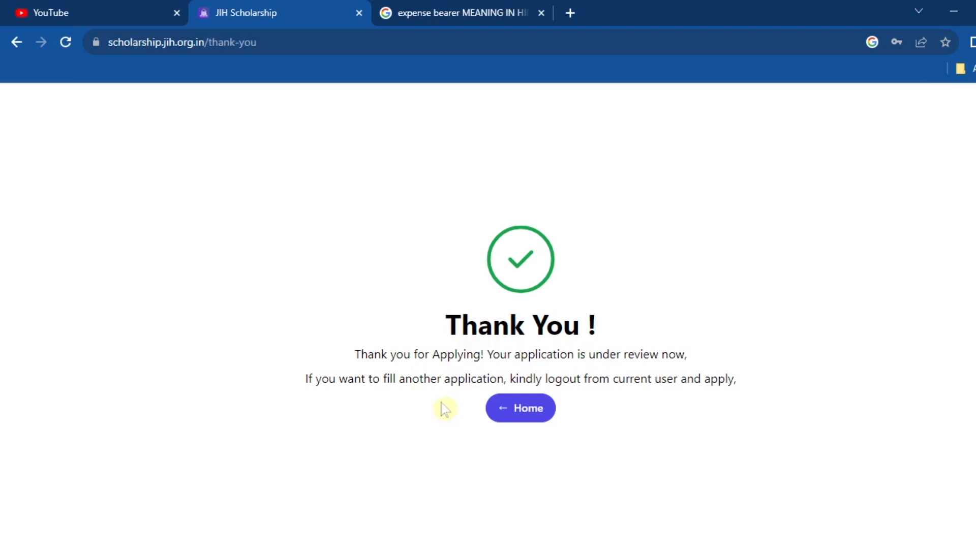
{"action": "left_click_drag", "start_coordinate": [353, 355], "coordinate": [728, 364]}
{"action": "left_click", "coordinate": [785, 388]}
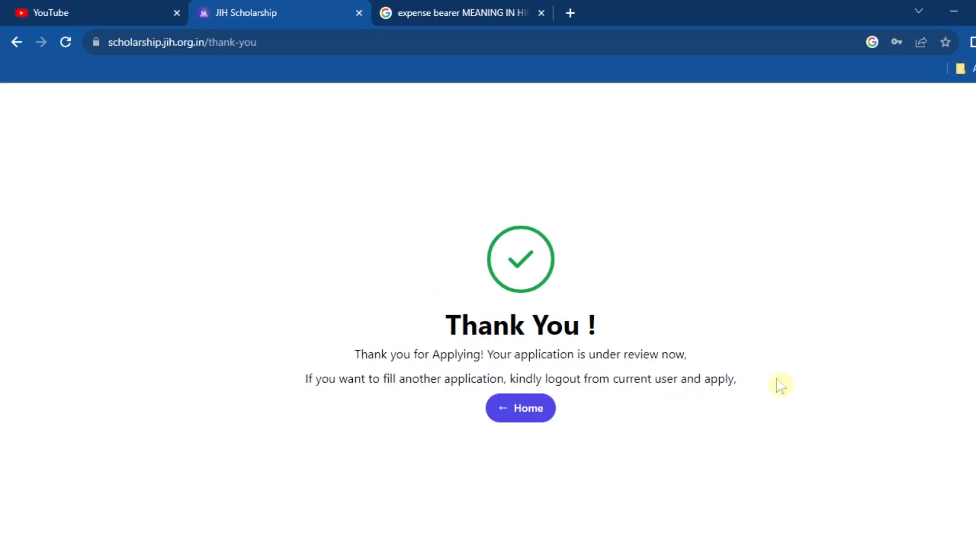